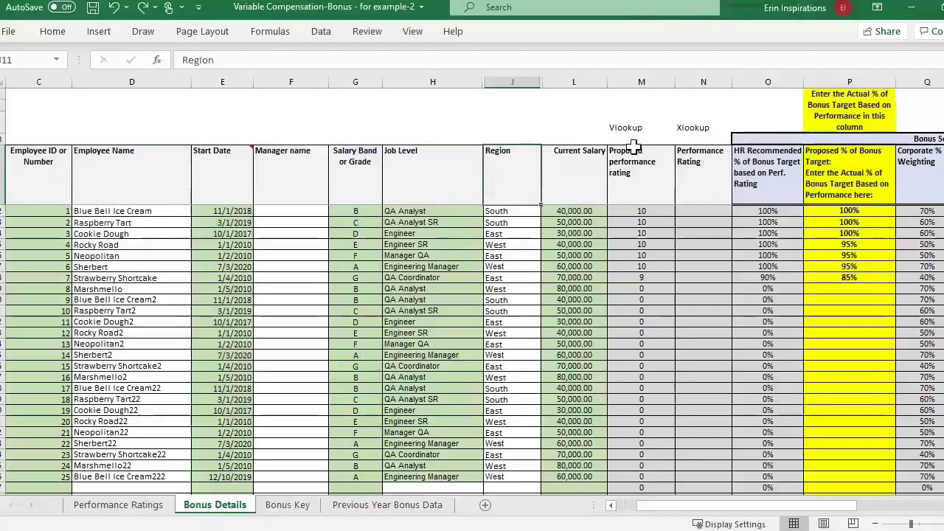
- Check the column M rating lookup formula, then review the Performance Ratings and Bonus Key sheets
click(763, 226)
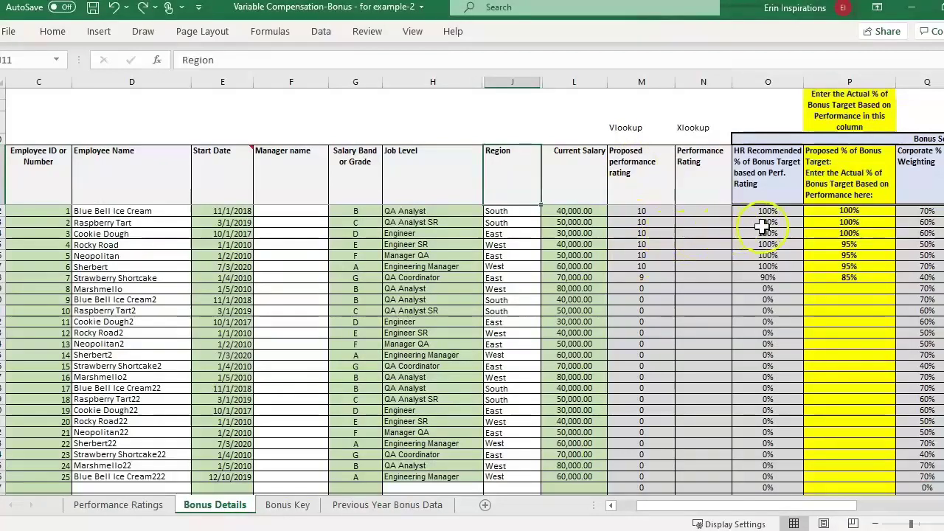
click(649, 239)
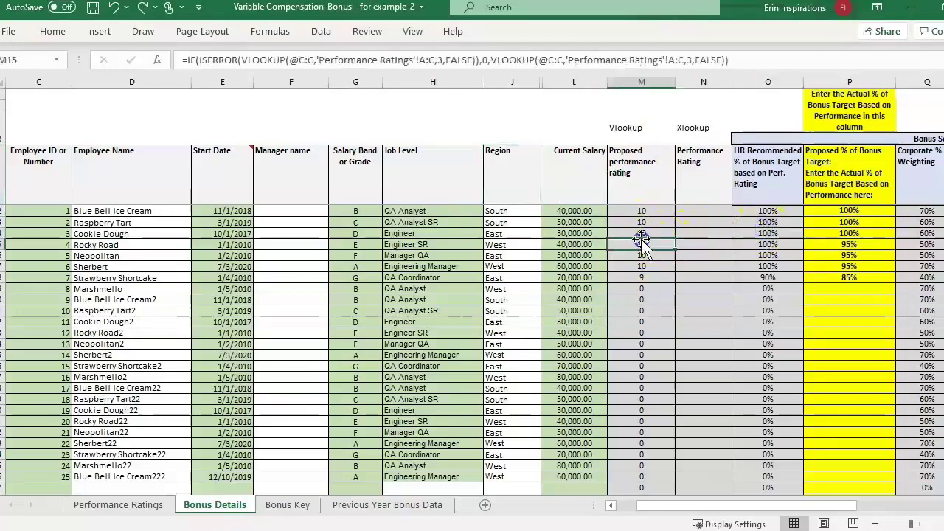
click(567, 245)
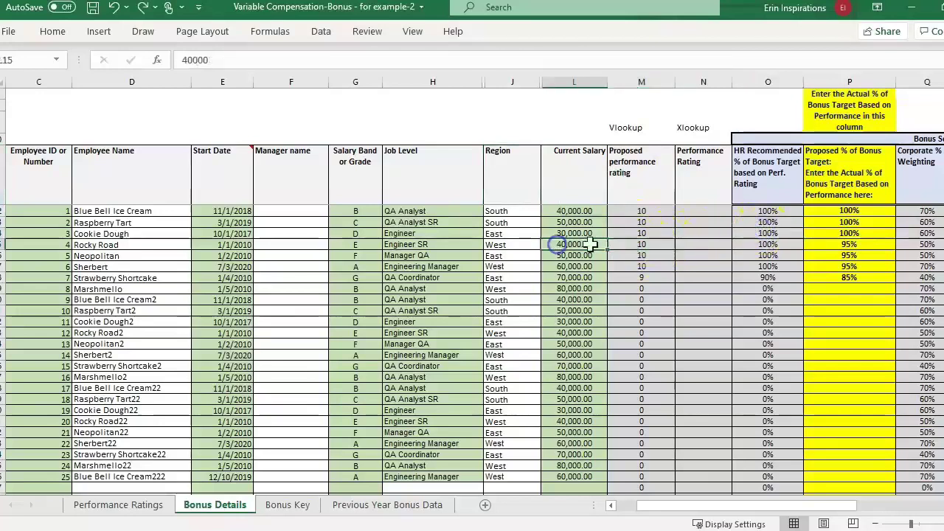
click(136, 509)
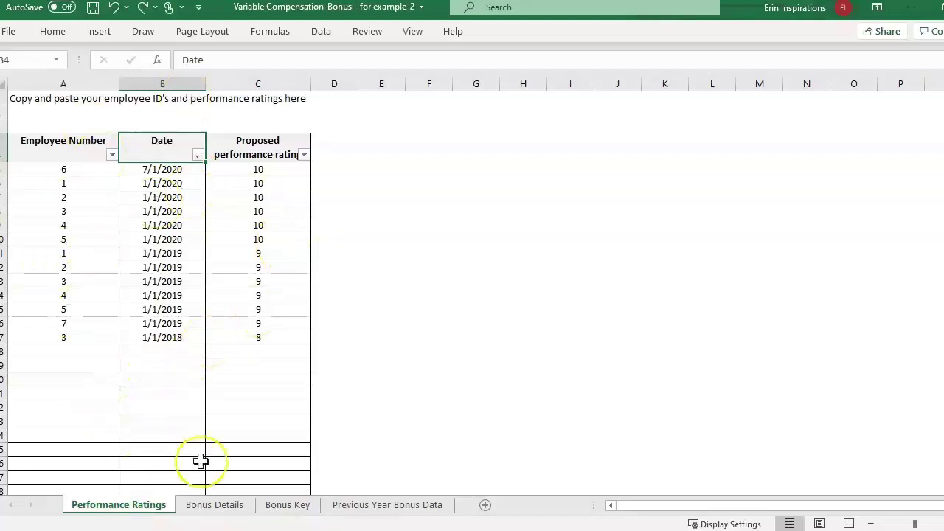
click(285, 512)
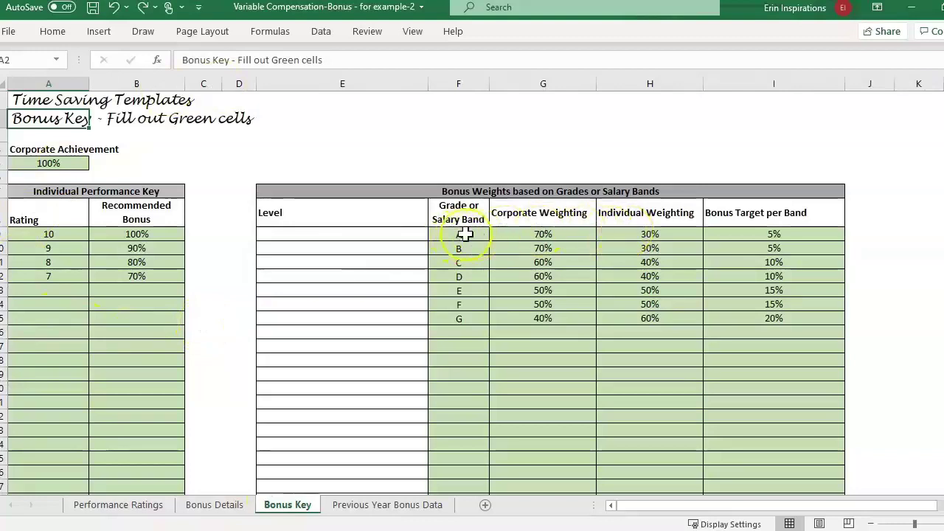
- On Bonus Details, review the employee names, ID numbers, Region column and columns H–L
click(209, 508)
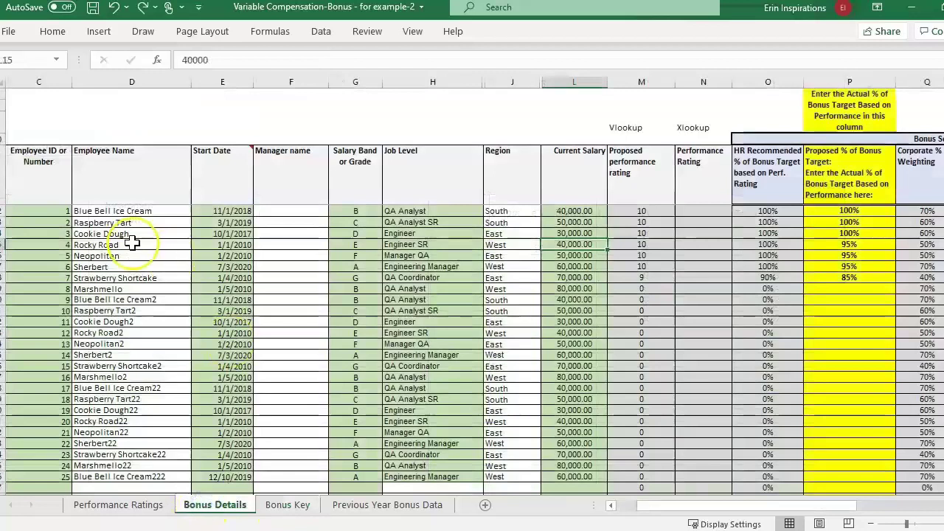
click(130, 189)
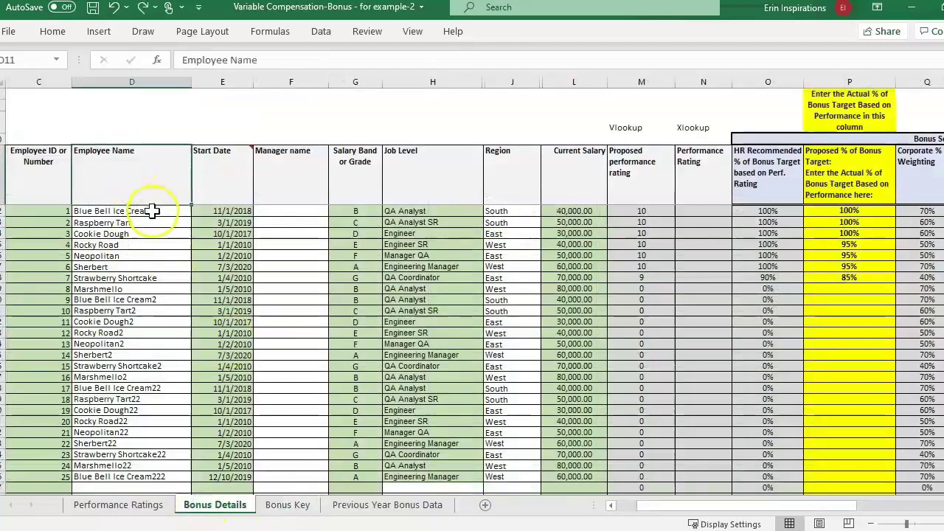
drag(151, 211, 334, 184)
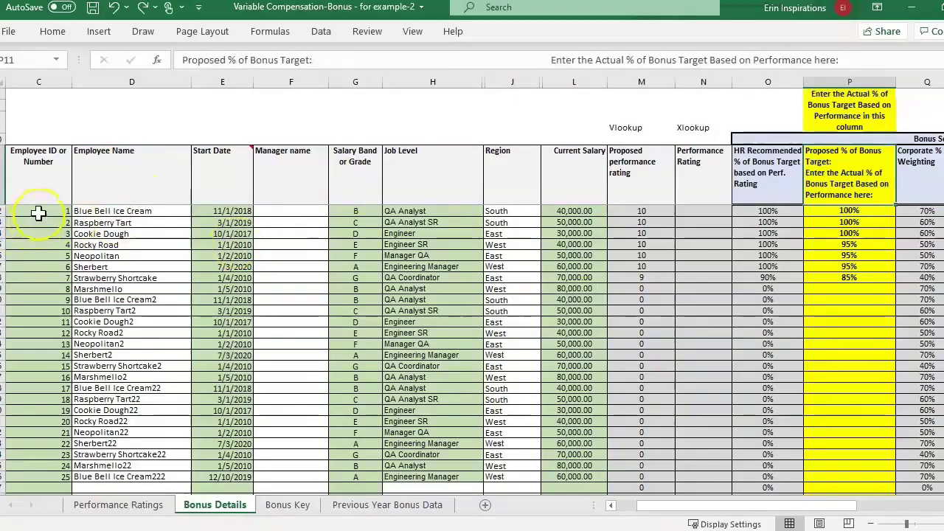
drag(38, 213, 37, 223)
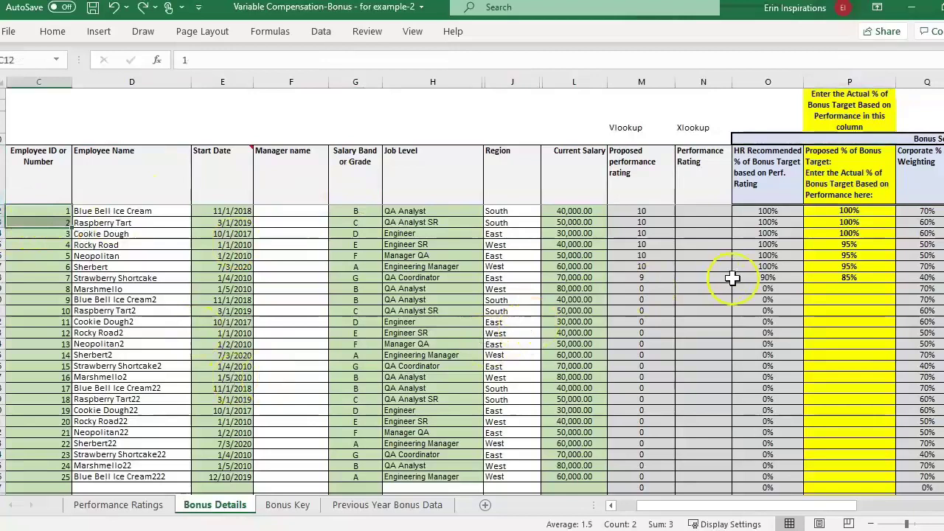
click(307, 245)
click(506, 220)
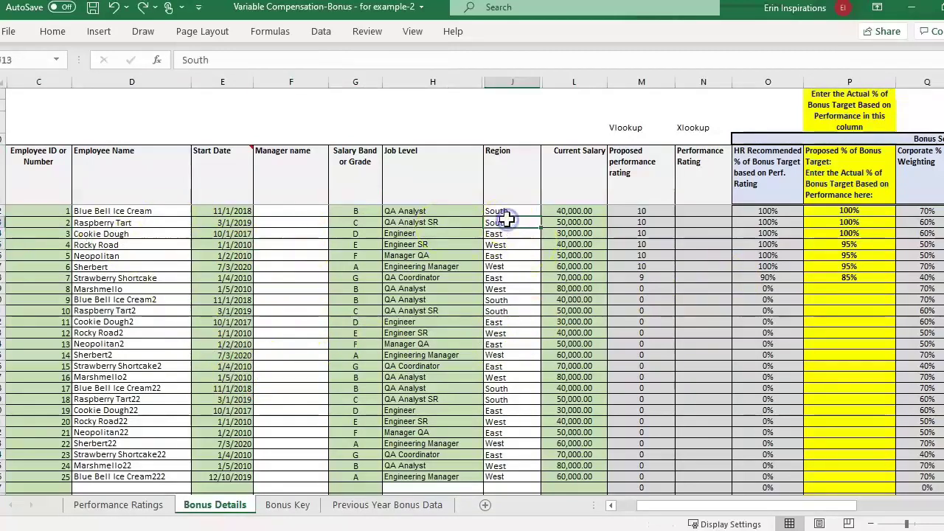
click(527, 168)
drag(451, 80, 570, 76)
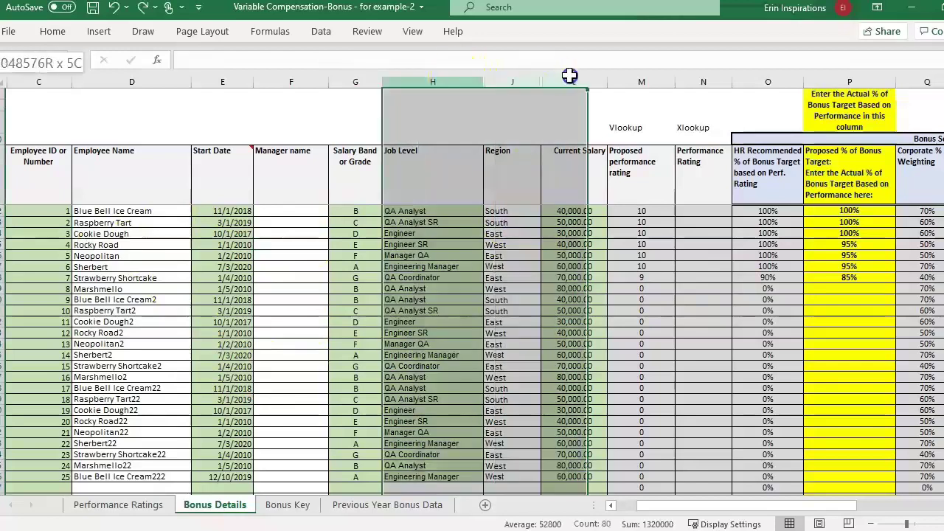
- Review the M12 VLOOKUP rating formula and the empty Performance Rating column, then select N12
click(583, 177)
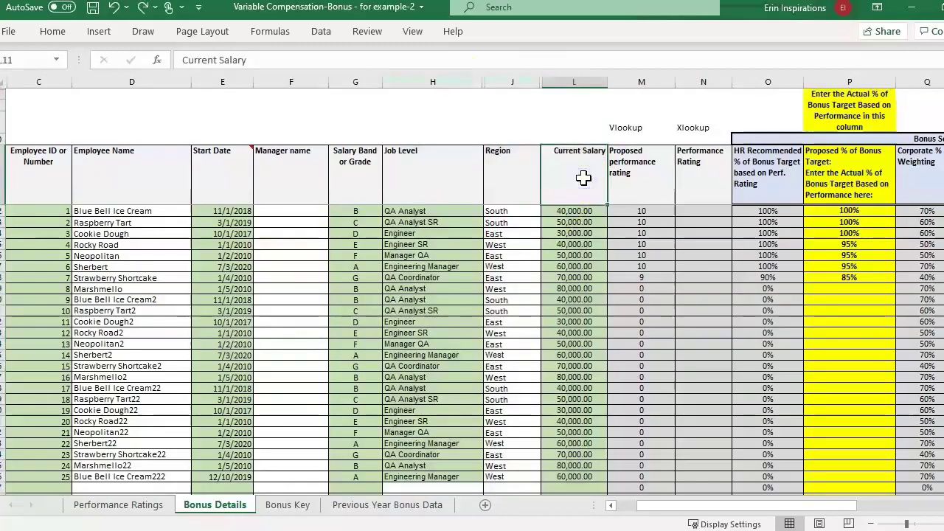
key(Right)
key(Right)
key(Right)
key(Right)
key(Right)
key(Right)
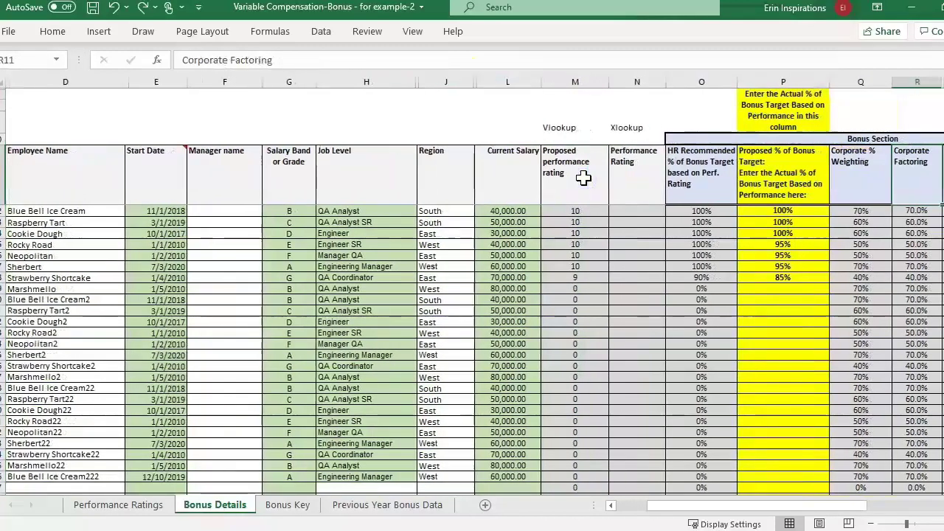
key(Left)
key(Left)
key(Left)
key(Left)
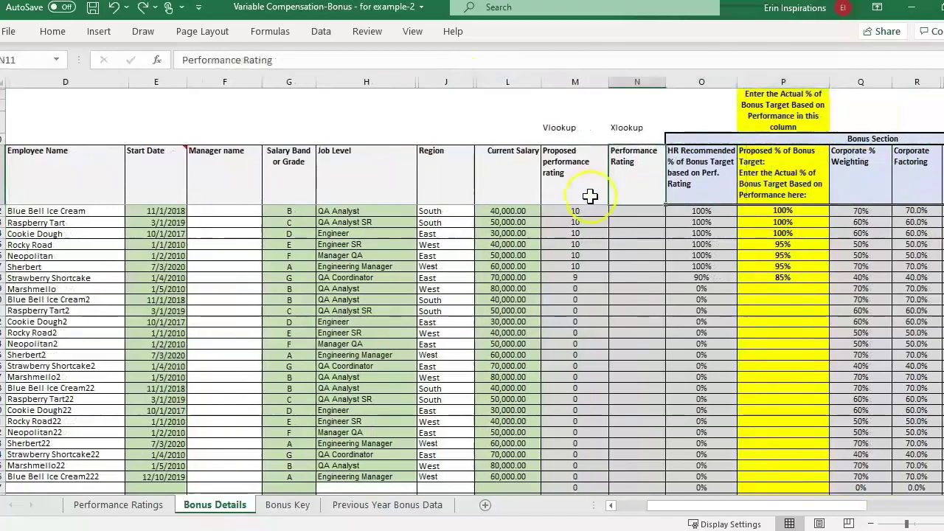
click(590, 211)
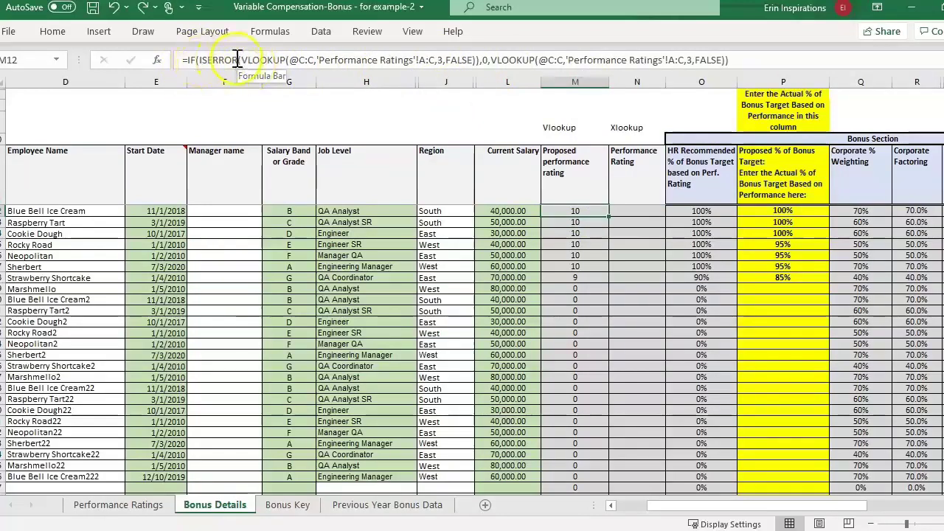
click(576, 290)
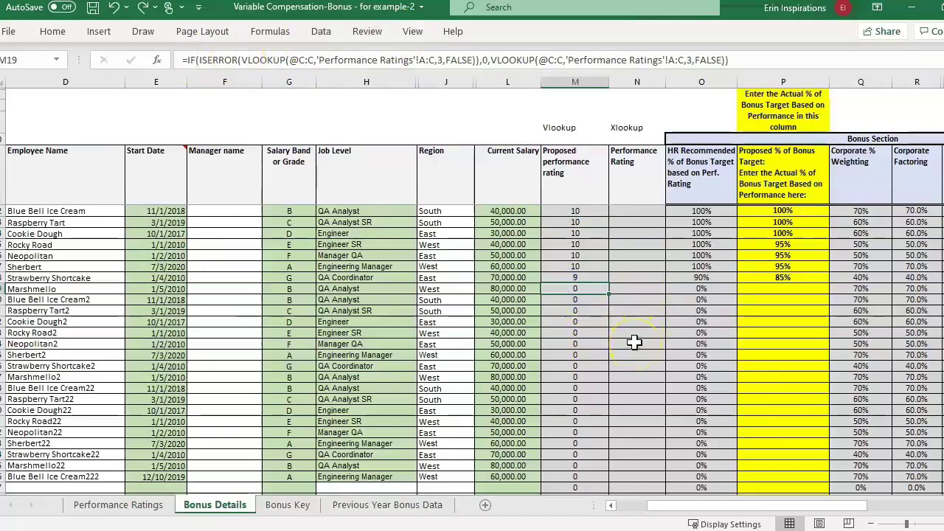
click(637, 173)
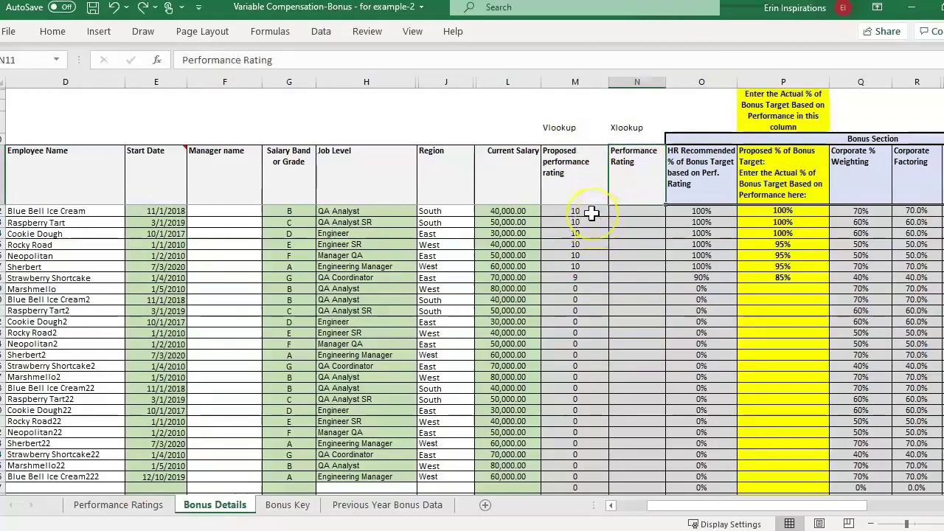
click(576, 211)
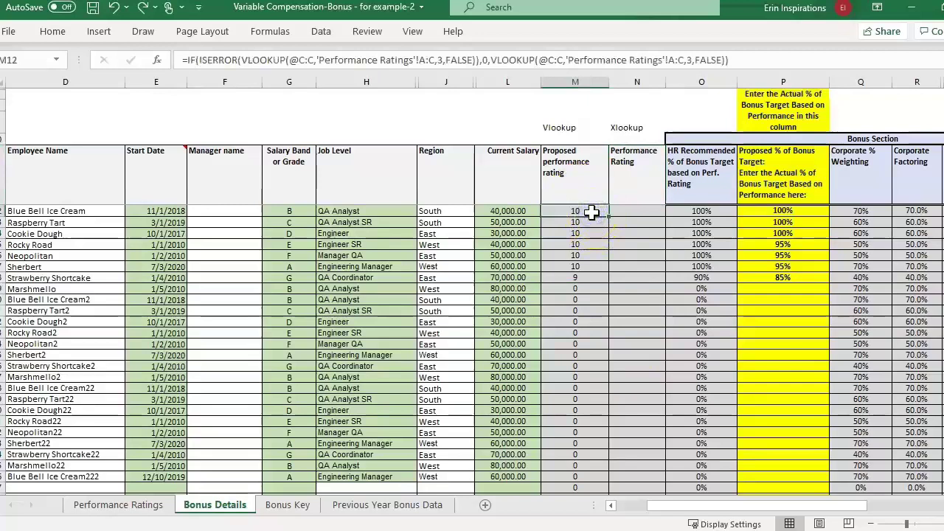
click(648, 210)
- Insert an XLOOKUP function into N12 and position its Function Arguments window beside the data
click(156, 60)
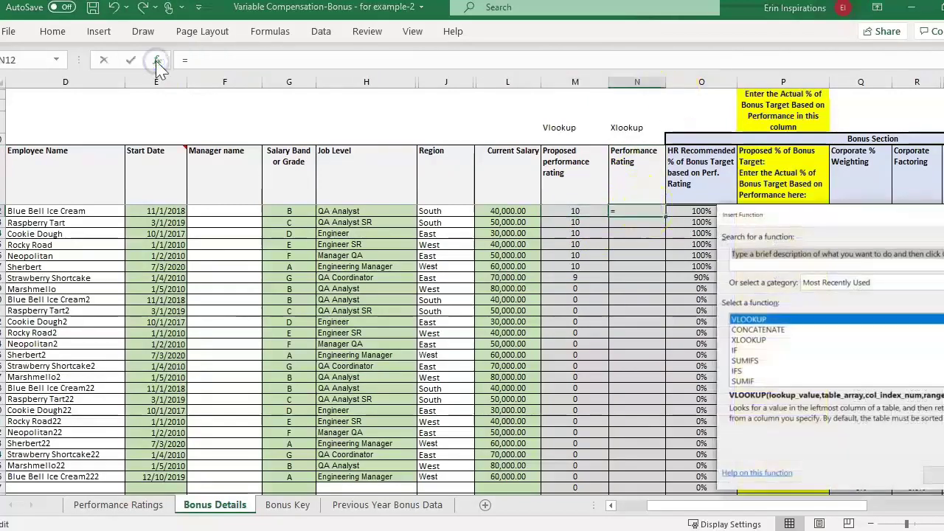
drag(830, 214, 235, 137)
click(177, 263)
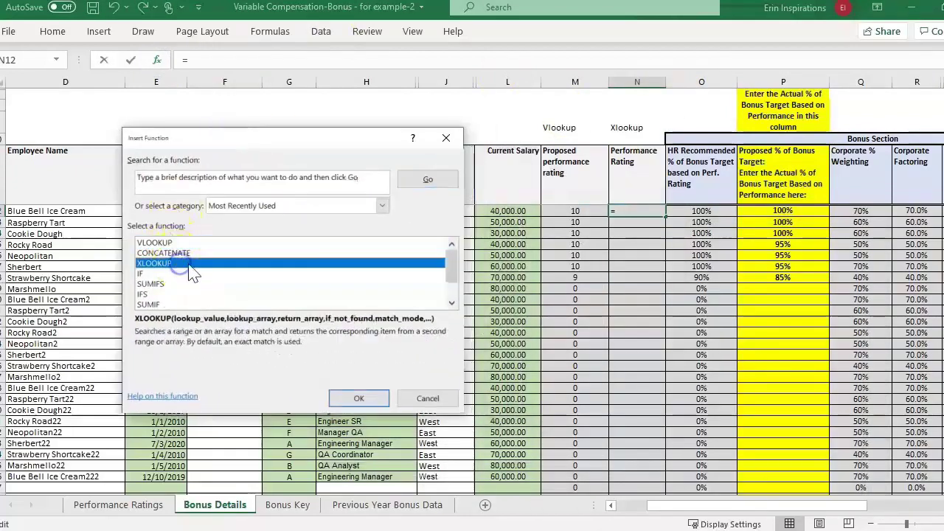
click(343, 406)
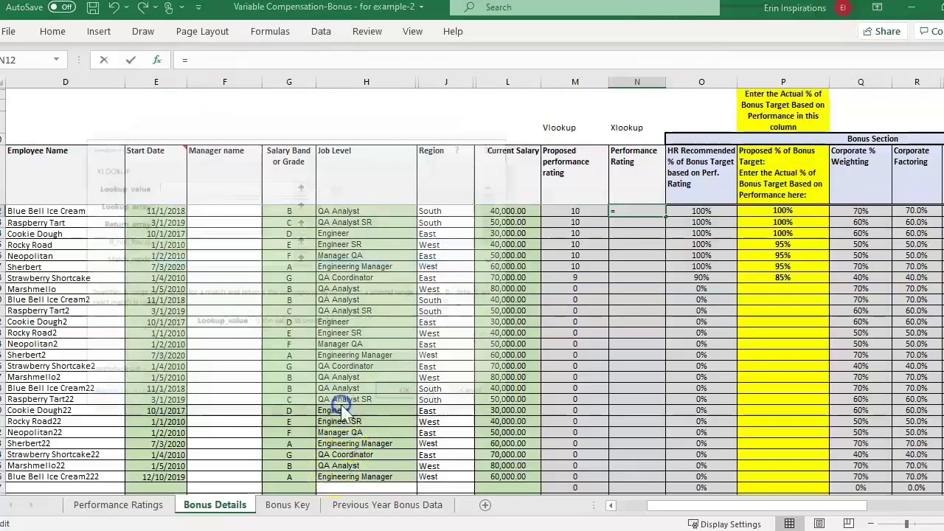
drag(265, 139, 260, 186)
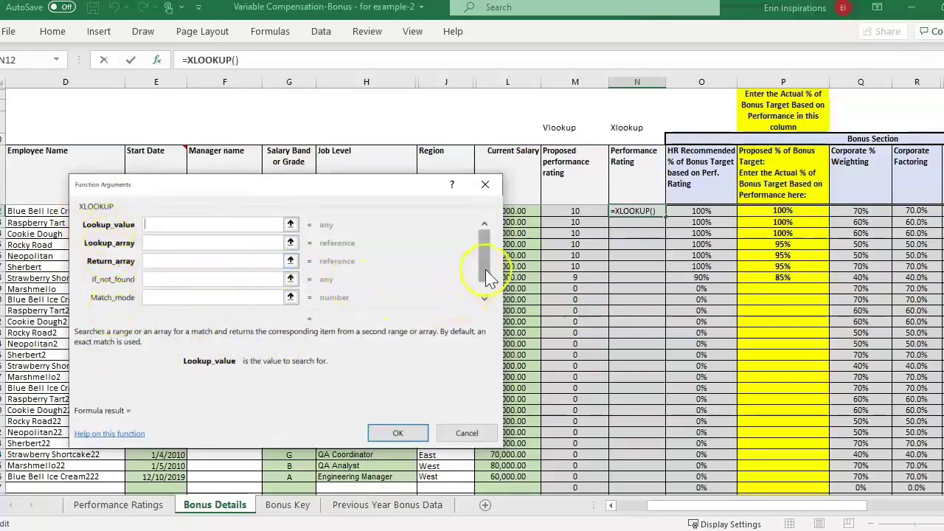
drag(487, 276, 485, 287)
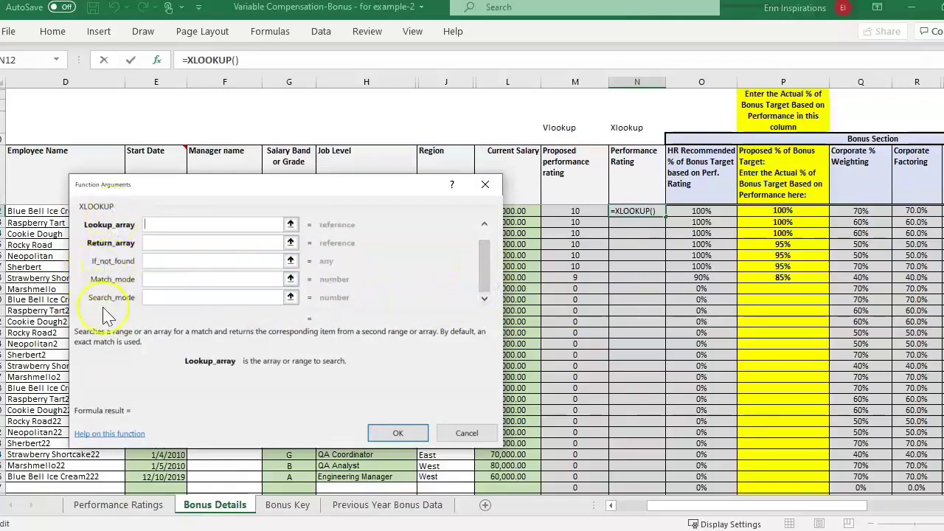
scroll(169, 221, up, 1)
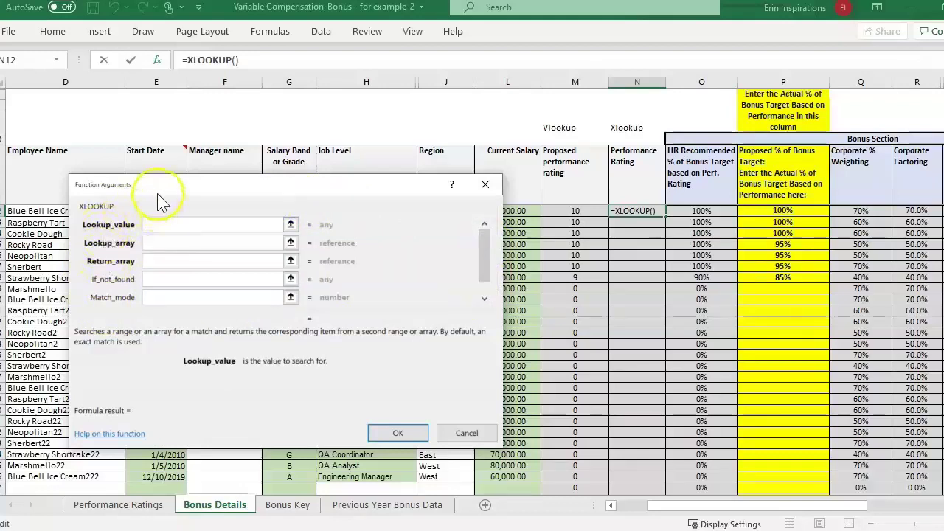
drag(145, 193, 225, 240)
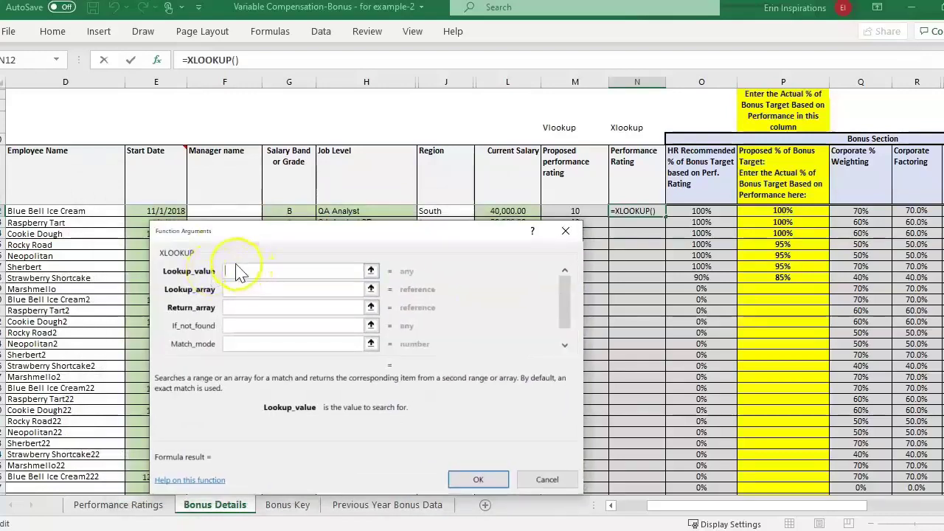
- Set the XLOOKUP lookup value to C12 and the lookup array to 'Performance Ratings'!A:A
click(49, 163)
key(Left)
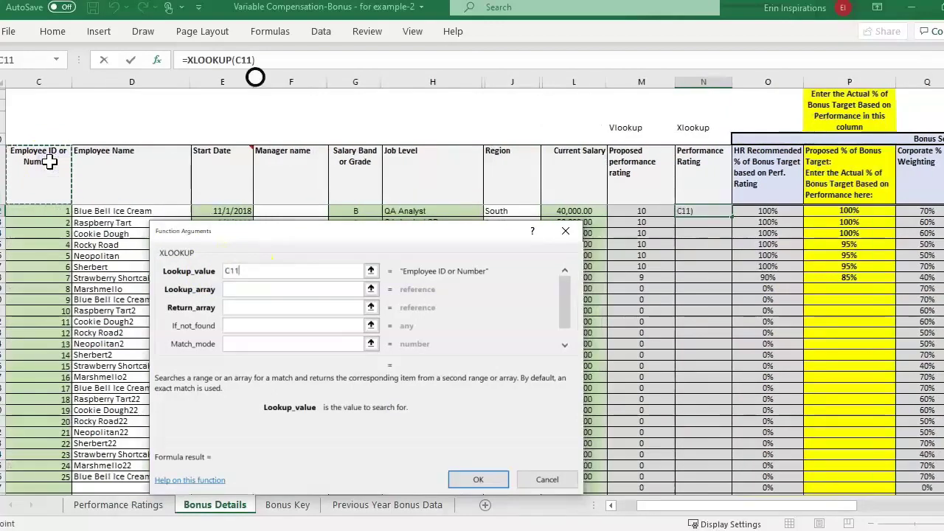
key(Down)
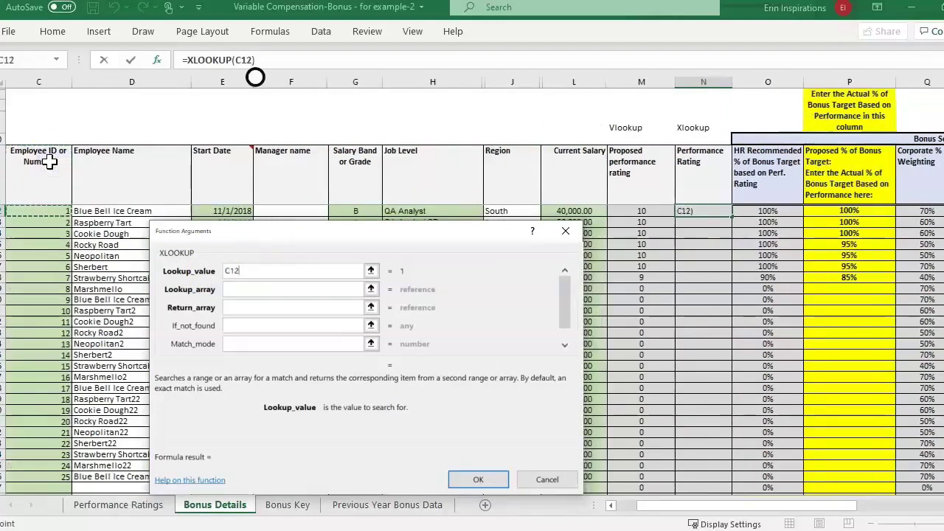
click(240, 293)
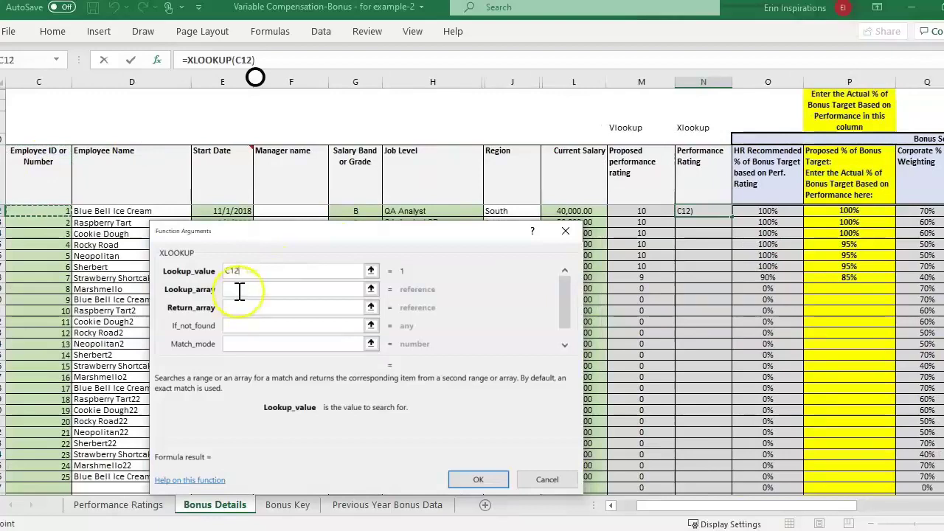
click(240, 292)
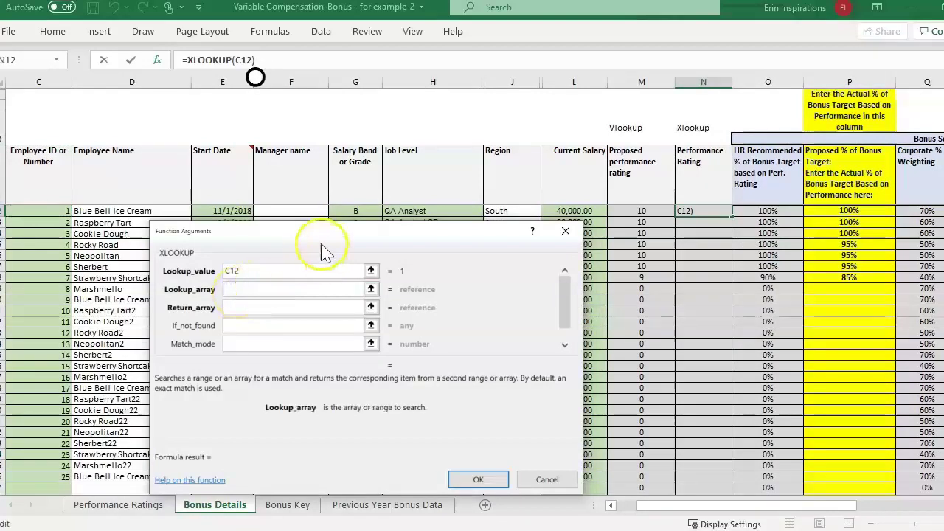
drag(318, 248, 303, 227)
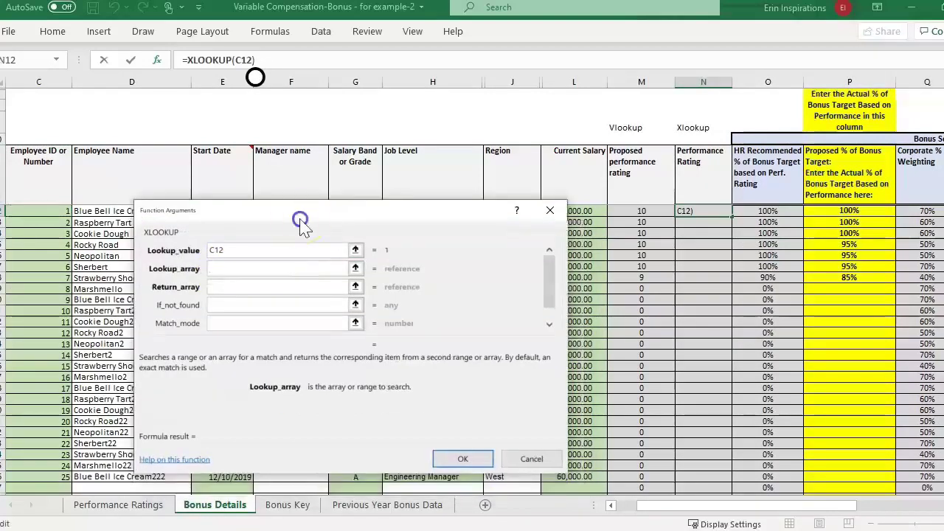
click(140, 507)
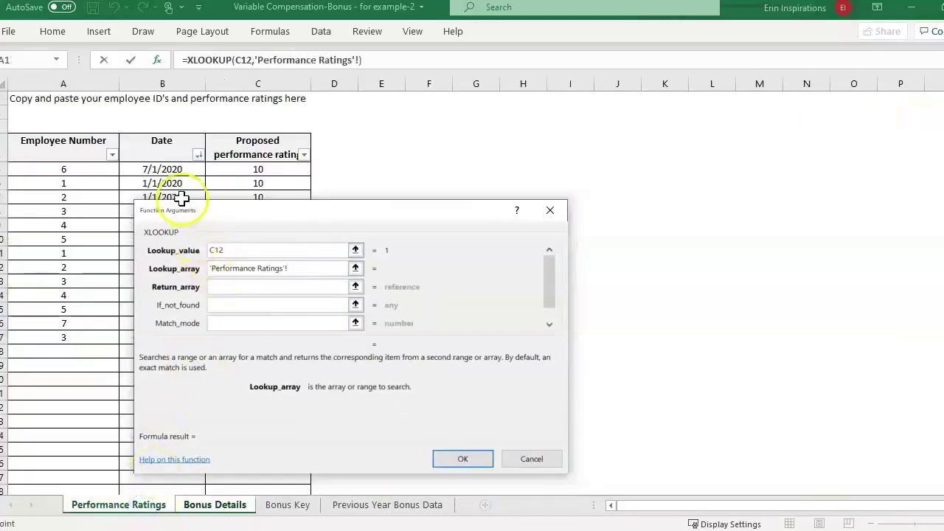
drag(186, 212, 446, 147)
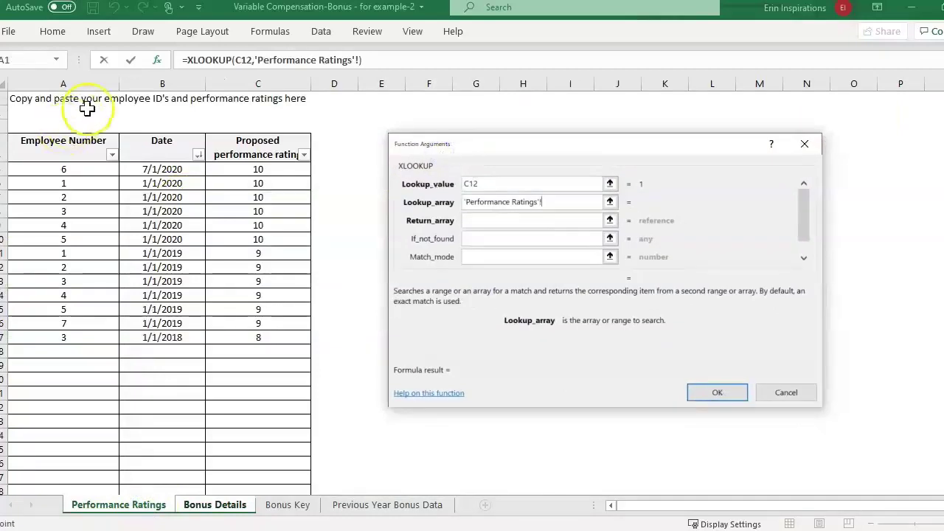
click(81, 84)
click(82, 83)
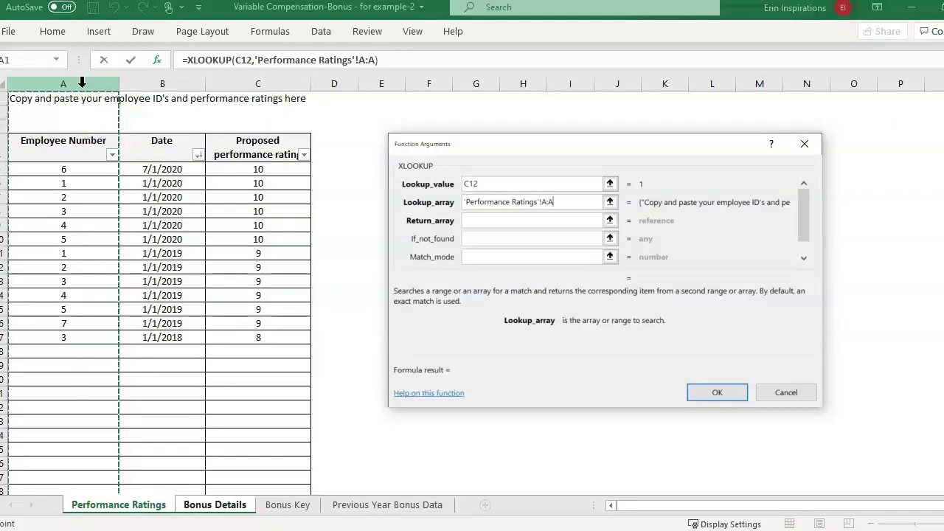
click(461, 184)
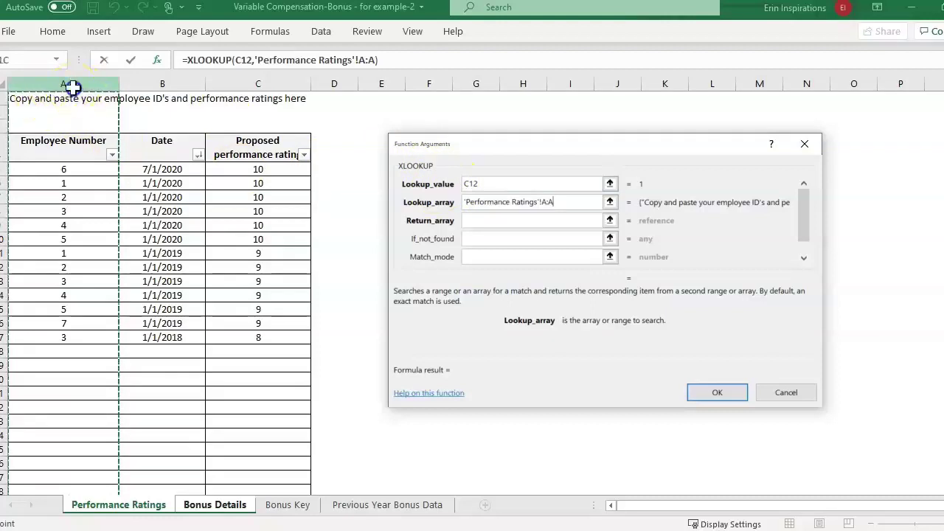
mouse_move(72, 87)
mouse_down()
mouse_move(182, 95)
mouse_move(364, 78)
mouse_move(445, 84)
mouse_move(69, 99)
mouse_up()
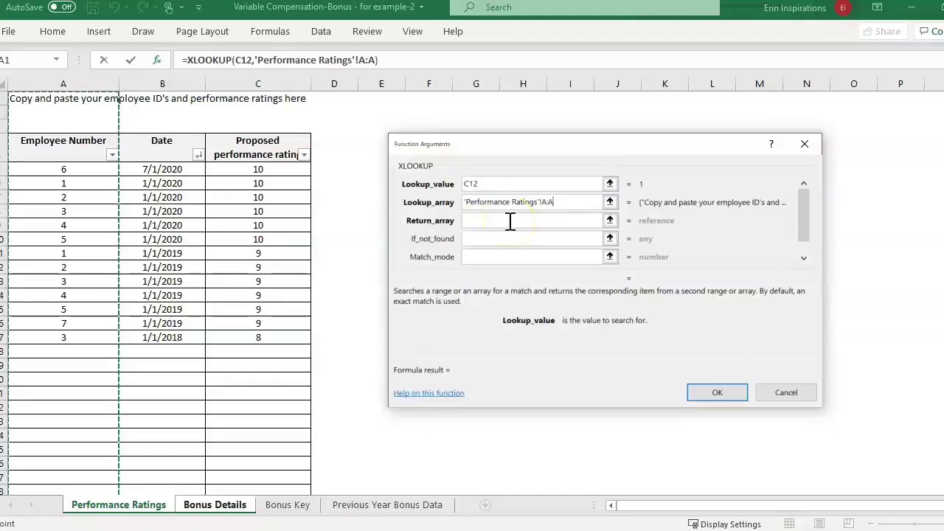
- Set the return array to 'Performance Ratings'!C:C and confirm the formula, giving 10
click(510, 221)
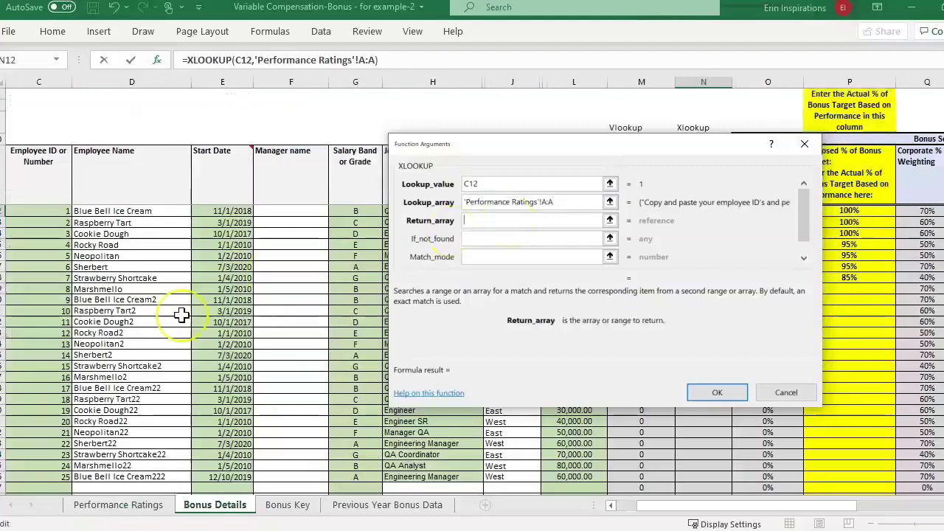
click(147, 514)
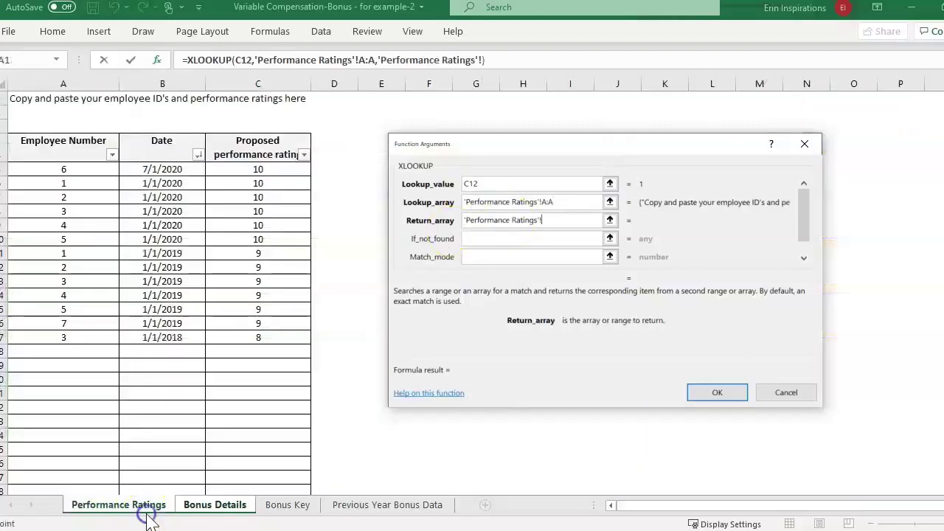
click(261, 84)
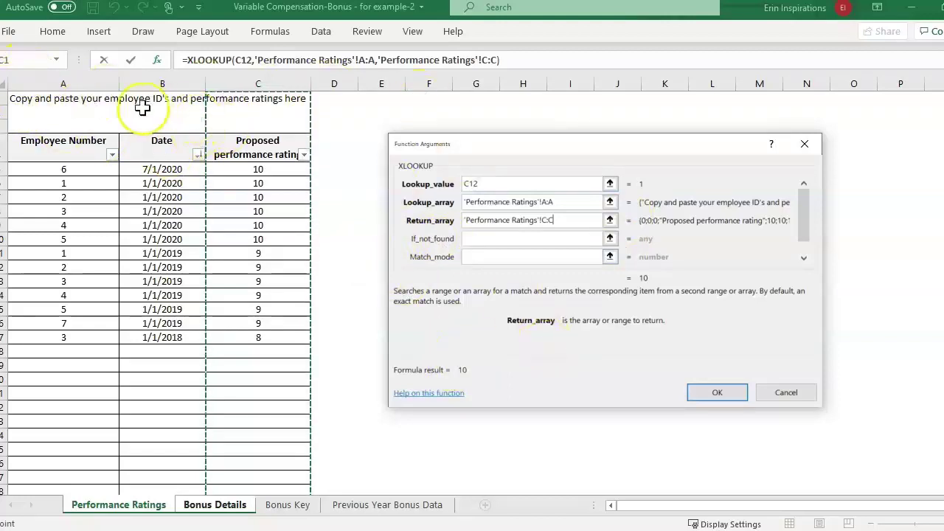
click(717, 392)
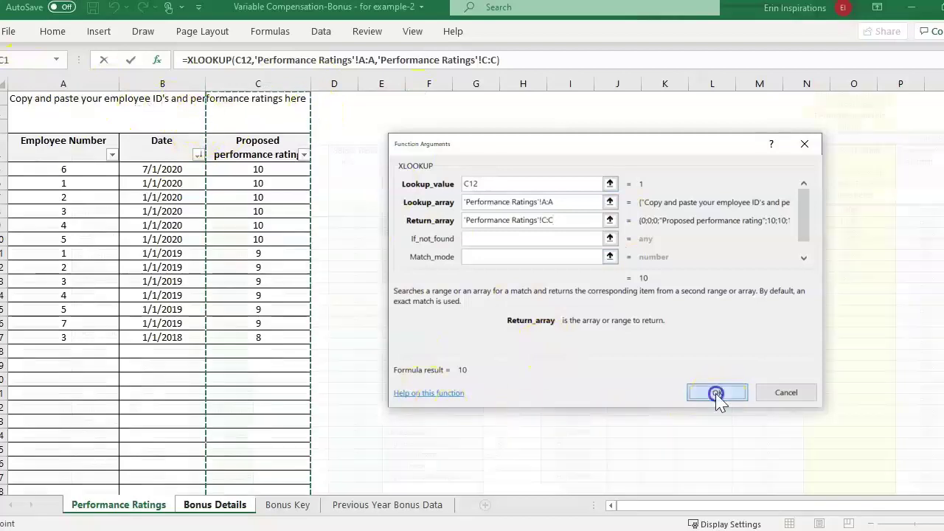
- Compare the neighbouring column formulas, then copy N12's XLOOKUP down the Performance Rating column
key(Right)
key(Right)
key(Right)
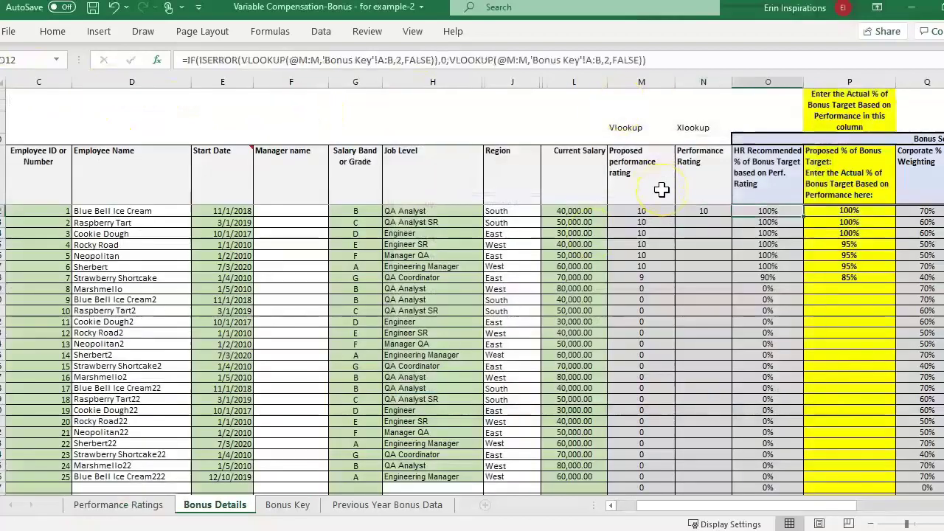
key(Right)
click(649, 211)
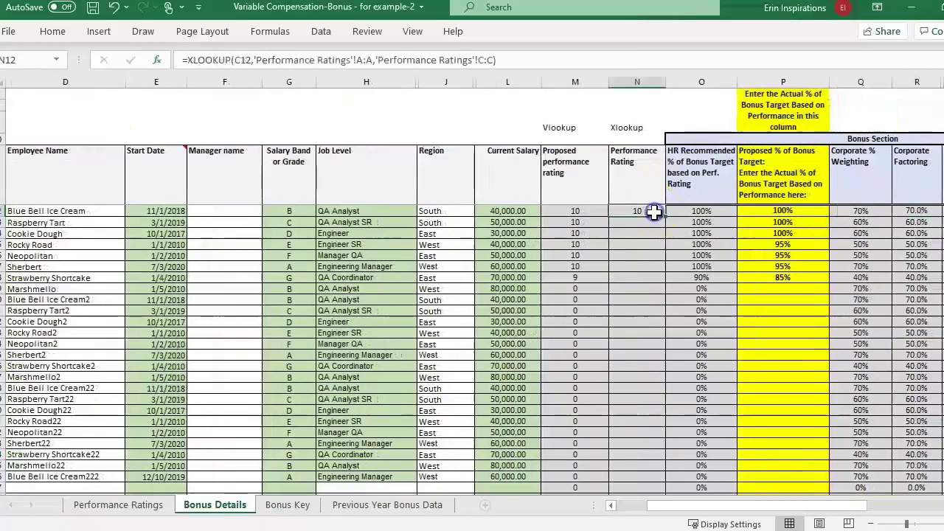
key(Left)
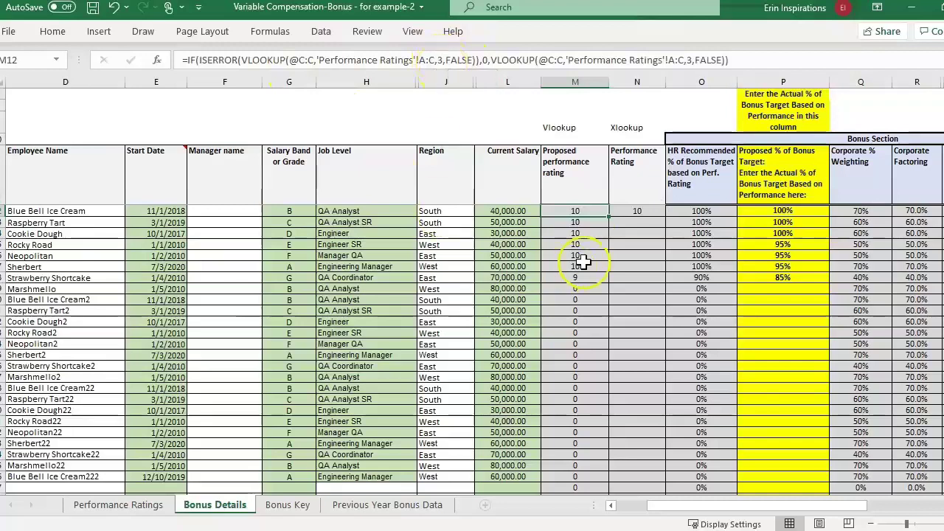
click(637, 211)
double_click(666, 216)
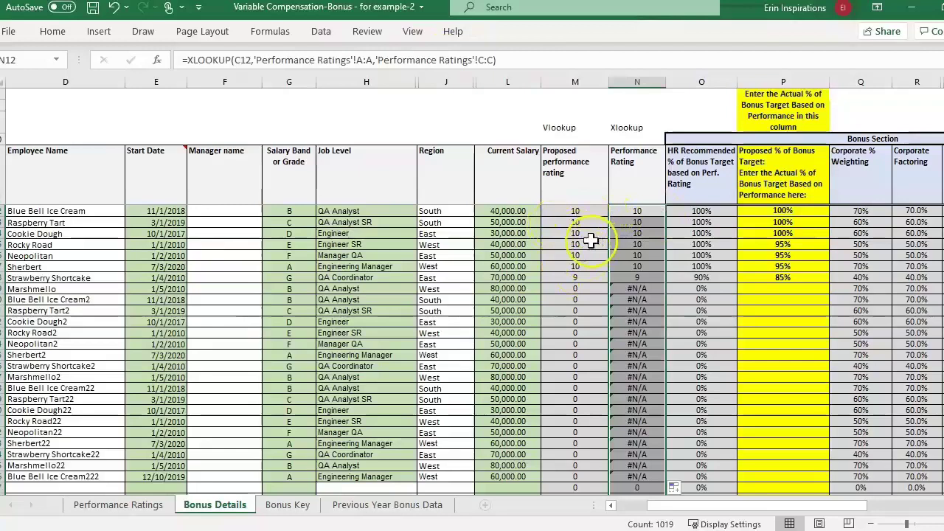
- Compare XLOOKUP results in column N with the column M VLOOKUPs, including the #N/A in N19
click(627, 233)
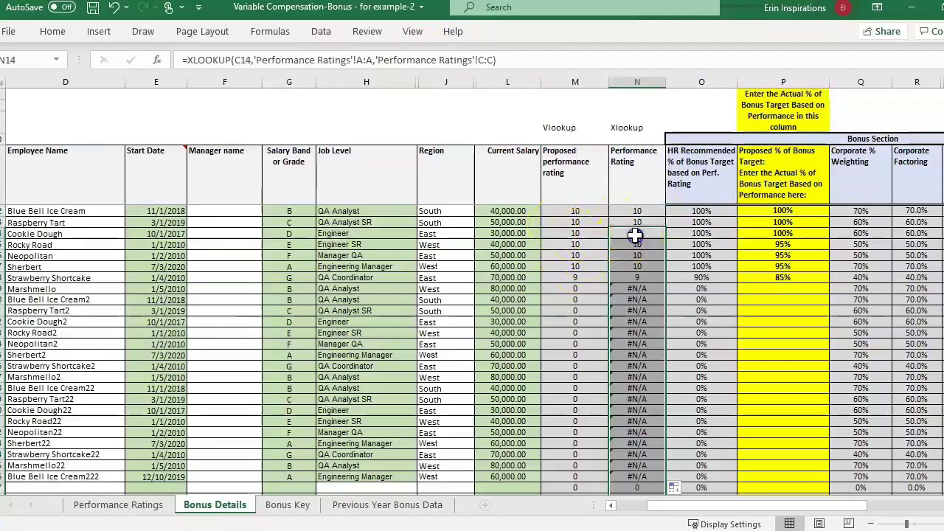
click(595, 235)
click(627, 233)
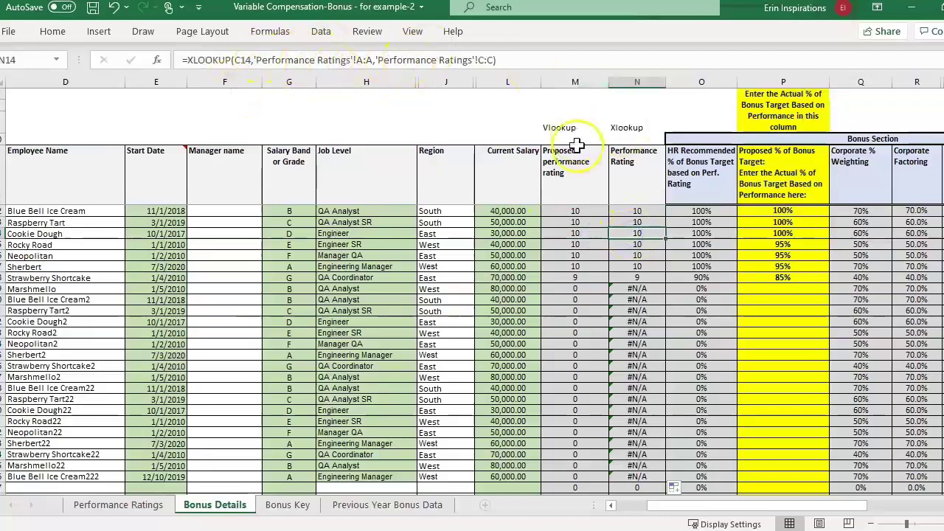
click(575, 299)
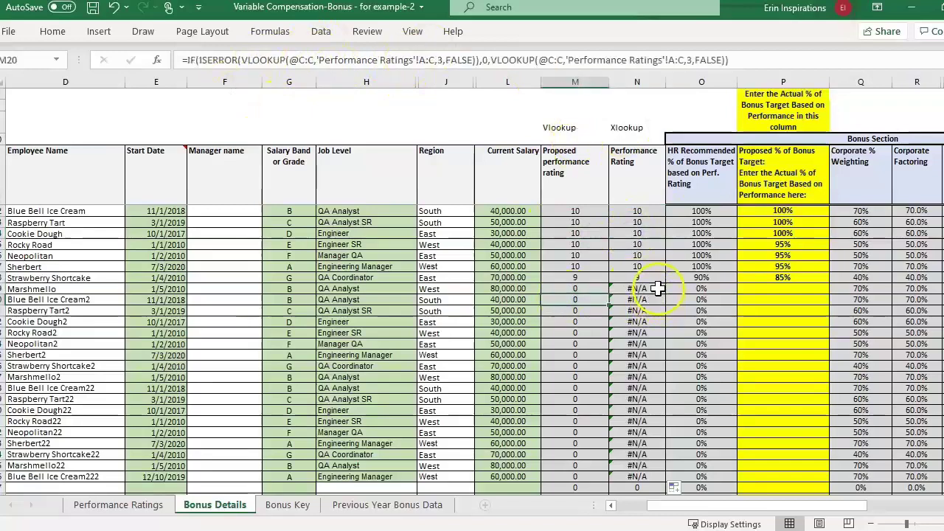
click(658, 288)
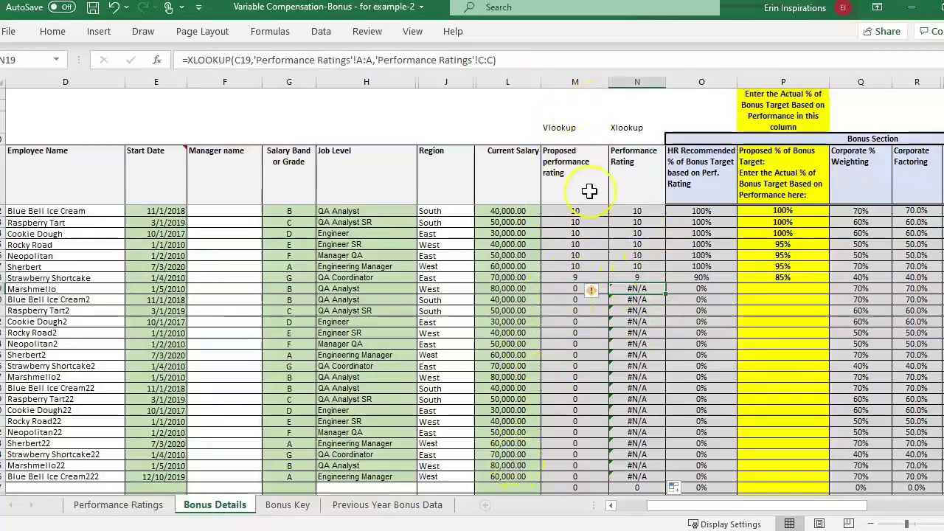
click(579, 213)
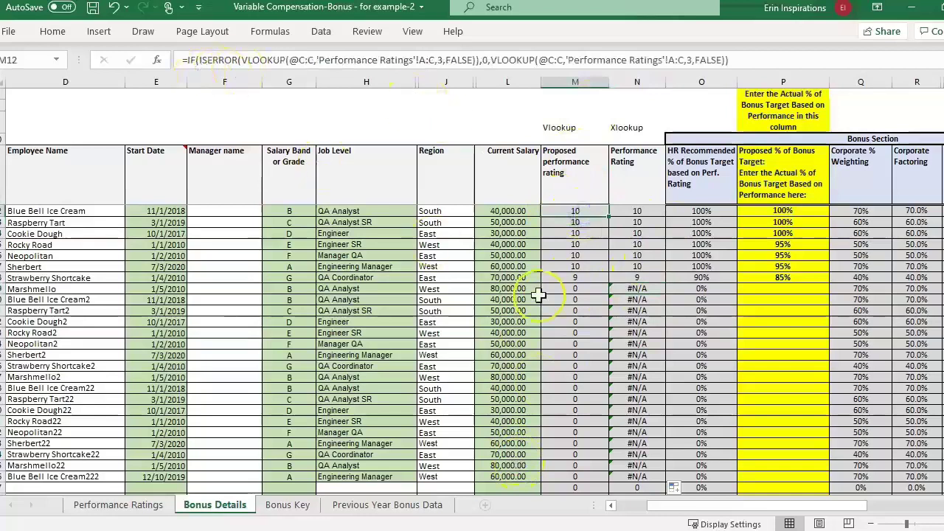
click(639, 213)
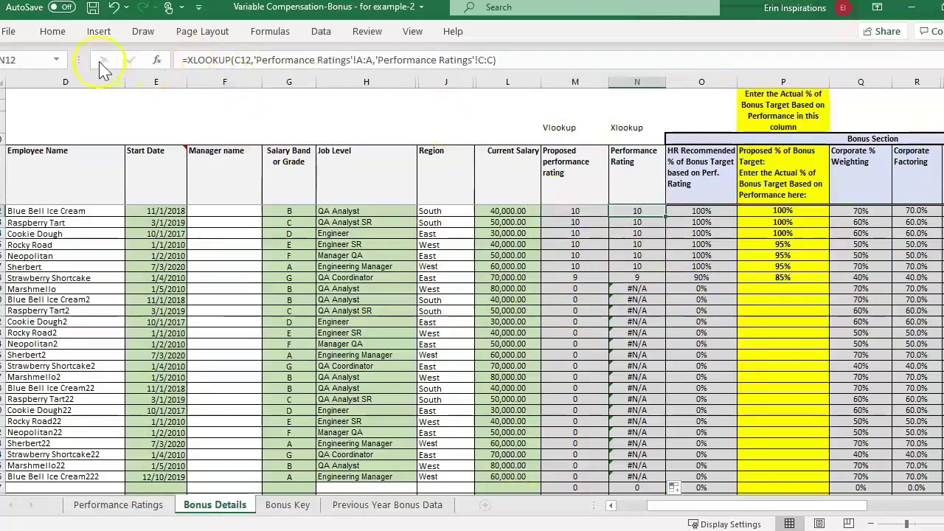
- Edit N12's XLOOKUP to use 0 as the If_not_found value
click(156, 60)
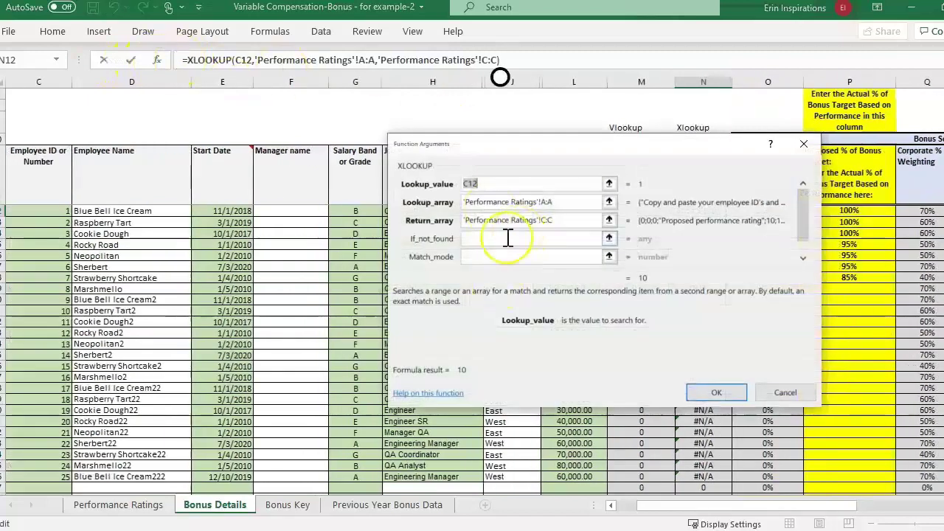
click(483, 239)
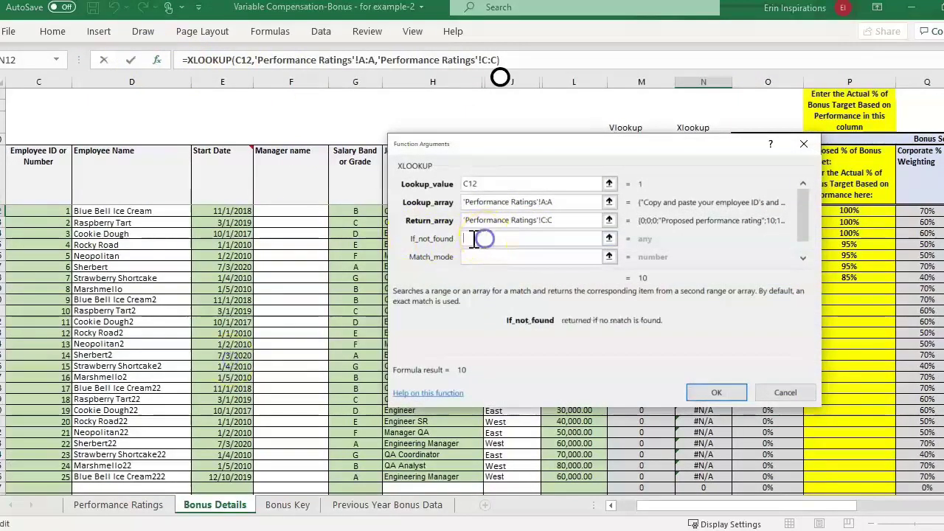
text(0)
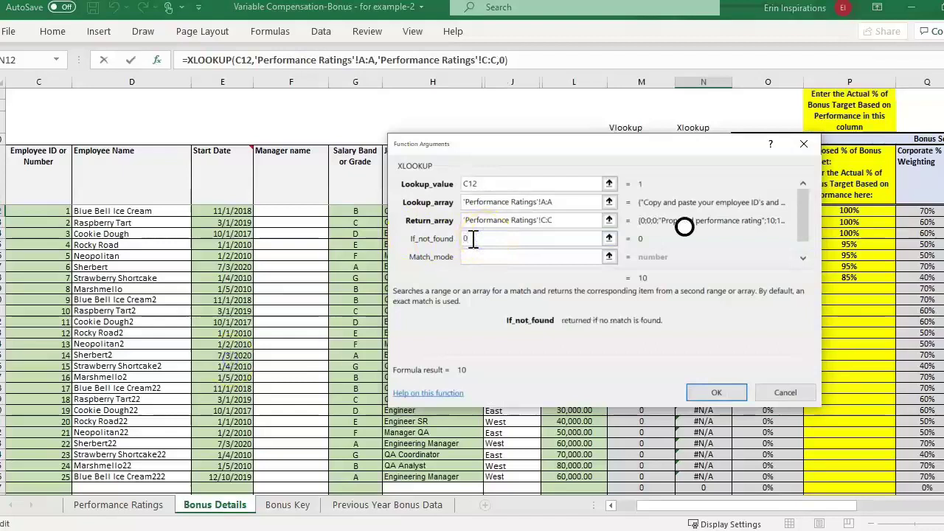
key(BackSpace)
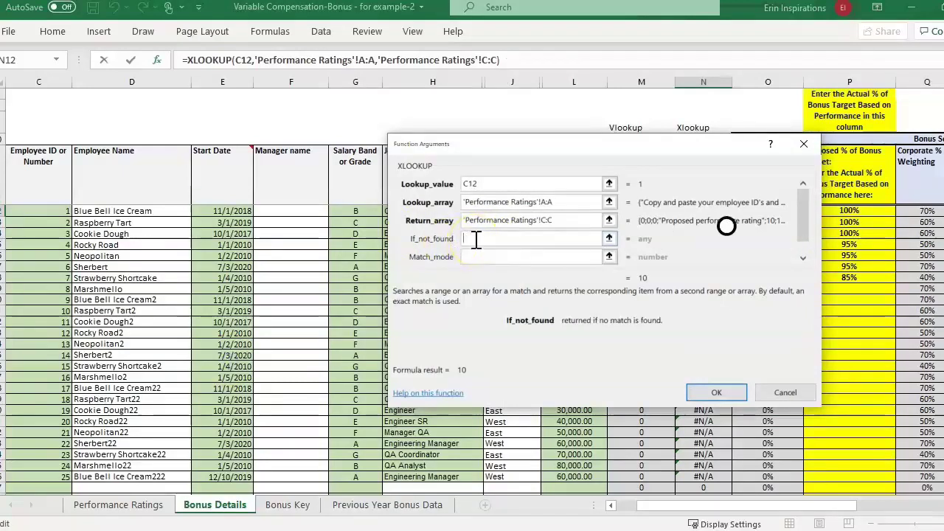
text(new hire)
key(BackSpace)
key(BackSpace)
key(BackSpace)
key(BackSpace)
key(BackSpace)
key(BackSpace)
key(BackSpace)
key(BackSpace)
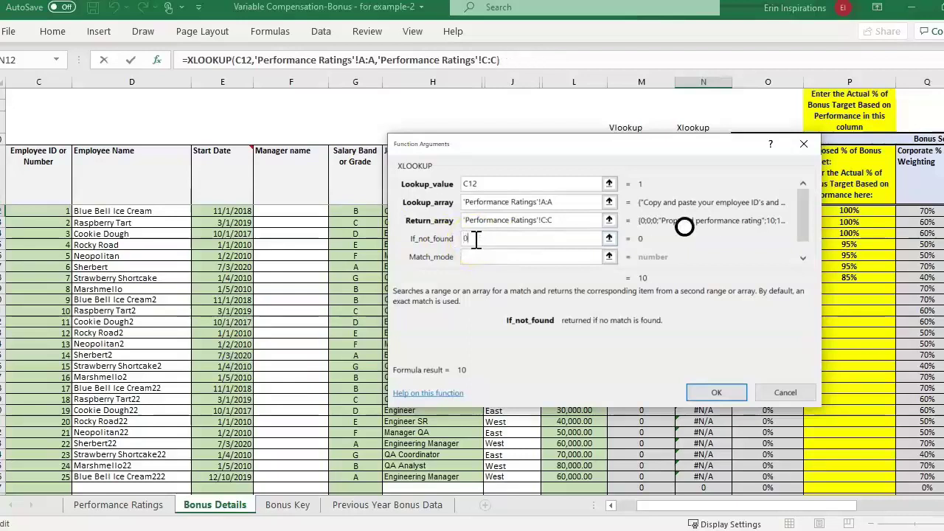
text(0)
click(479, 239)
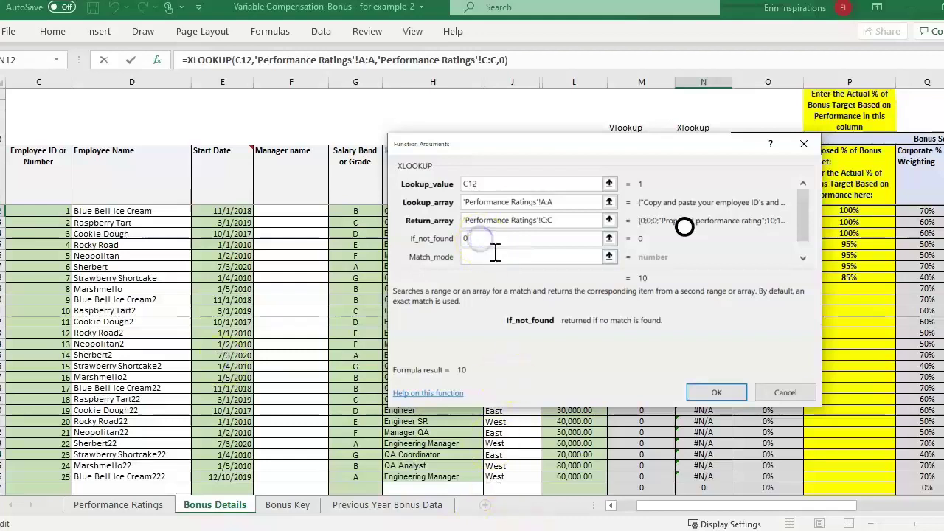
click(716, 392)
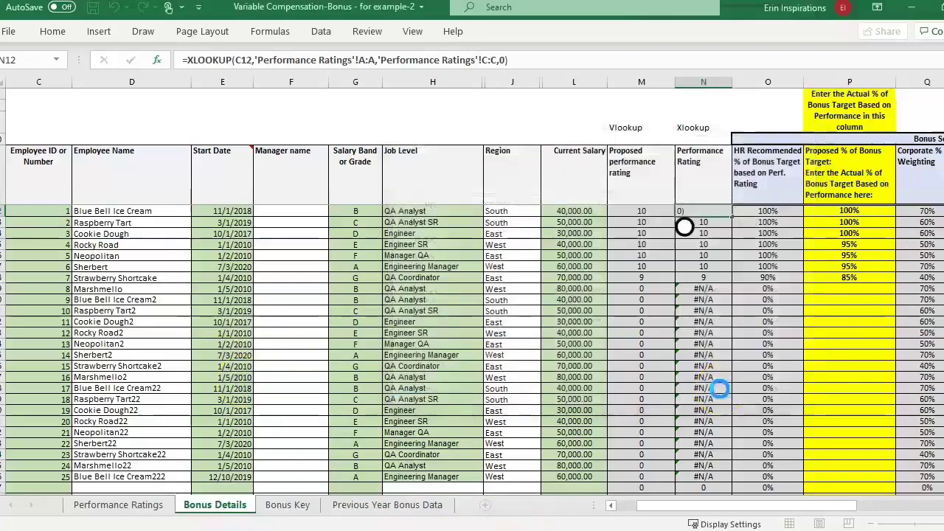
click(625, 362)
click(703, 301)
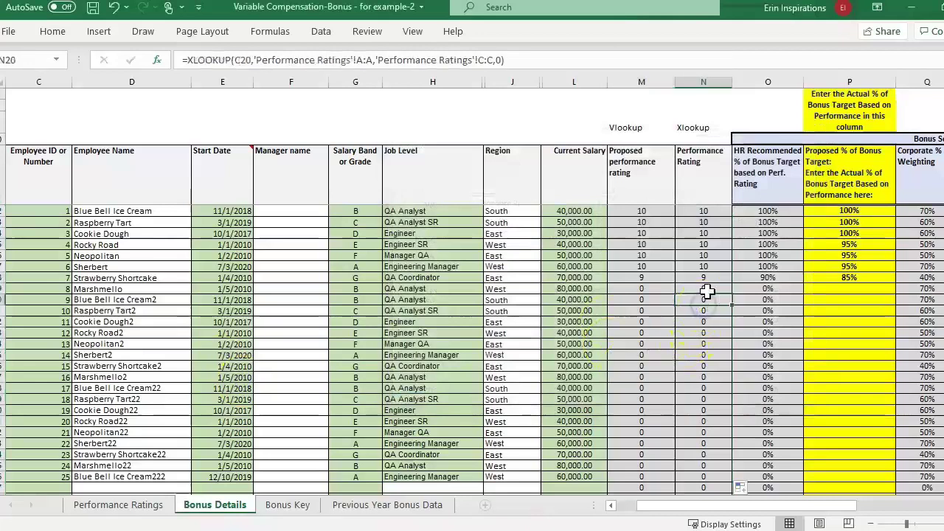
click(707, 289)
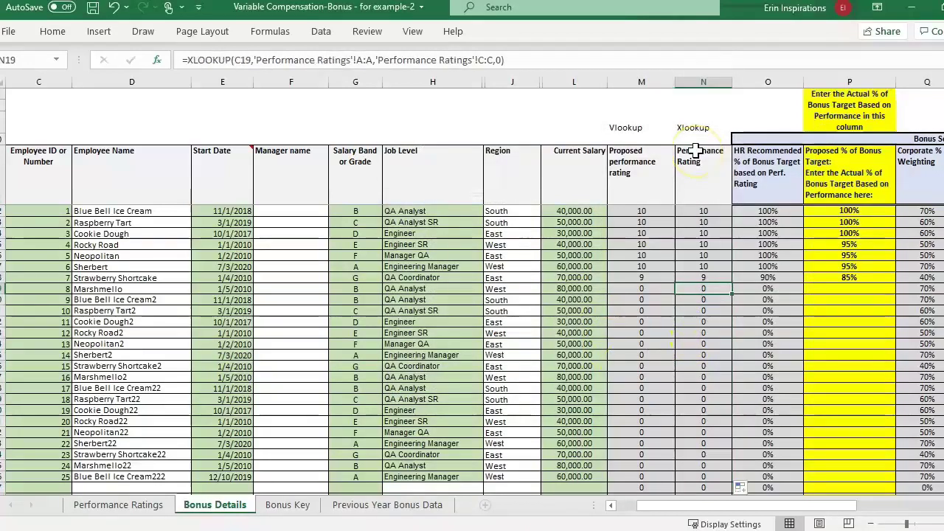
key(Left)
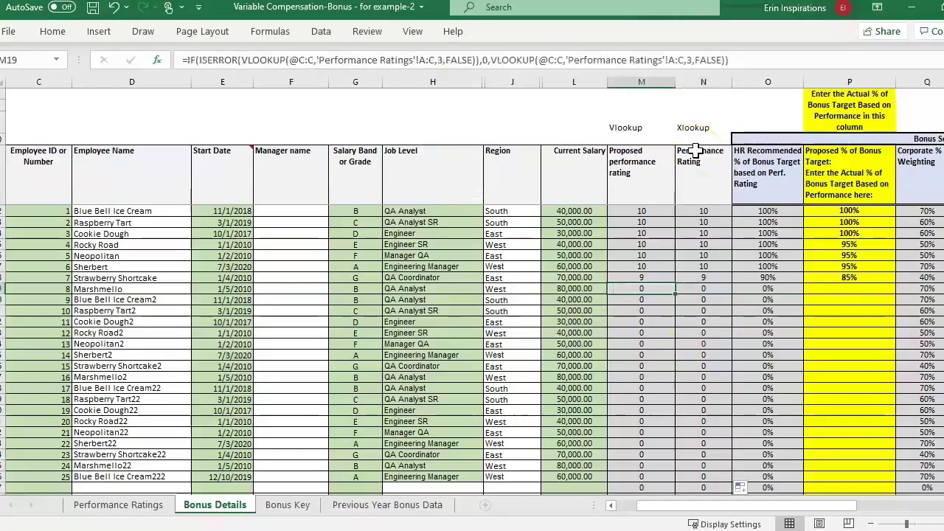
key(Up)
key(Right)
key(Left)
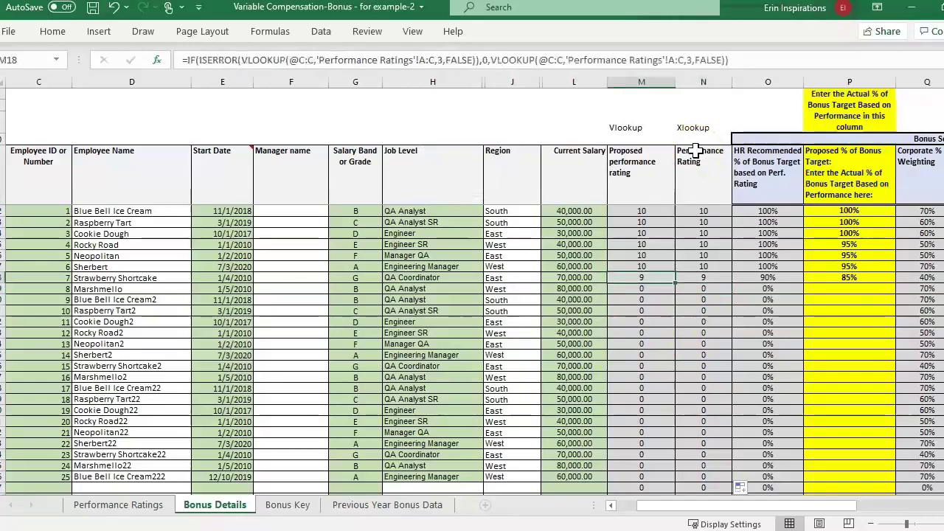
key(Right)
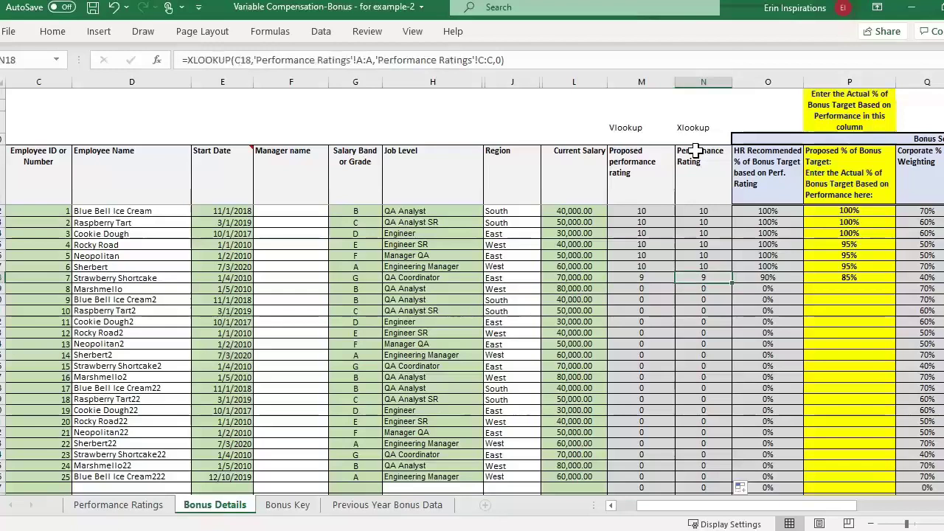
ctrl+scroll(697, 150, up, 2)
click(564, 244)
click(568, 200)
click(656, 196)
click(660, 244)
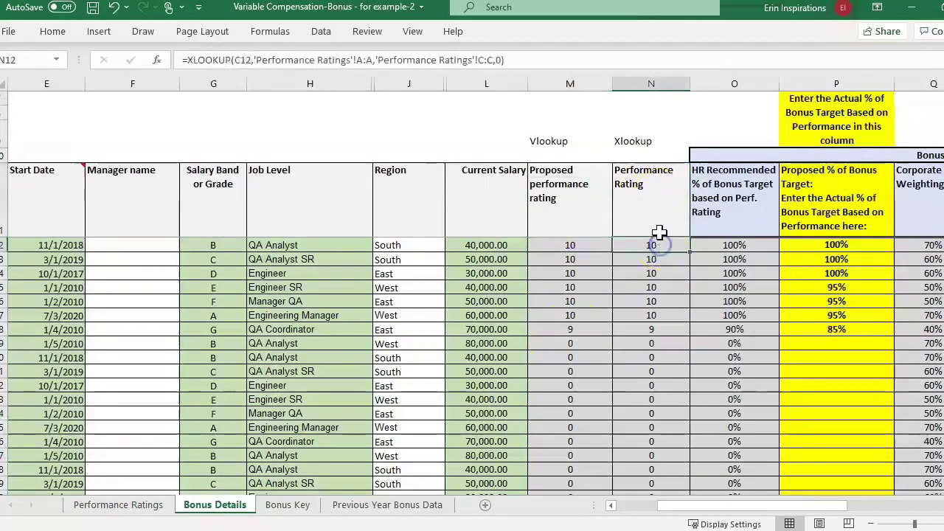
click(661, 215)
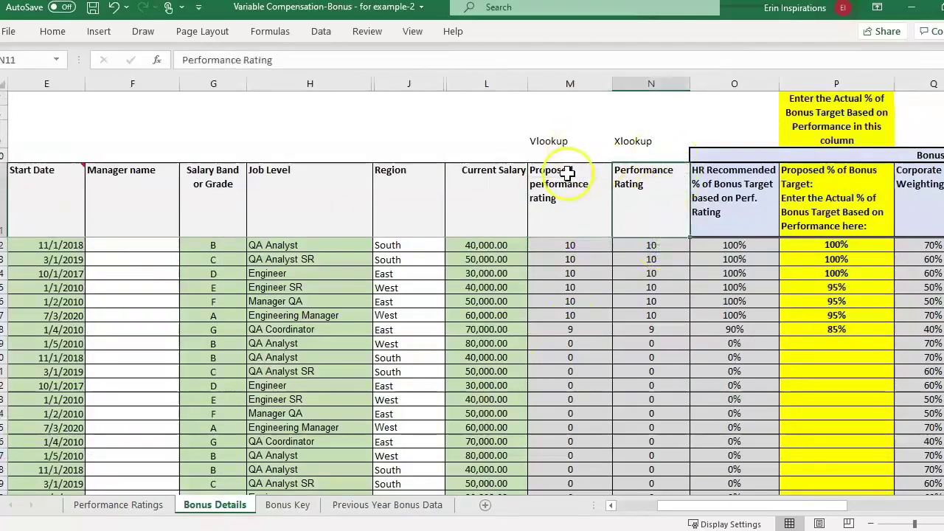
click(589, 226)
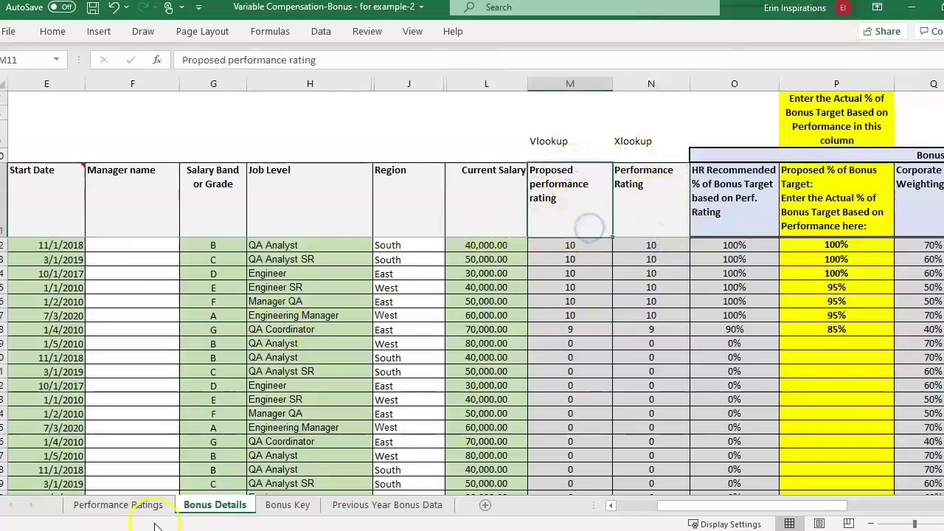
click(666, 252)
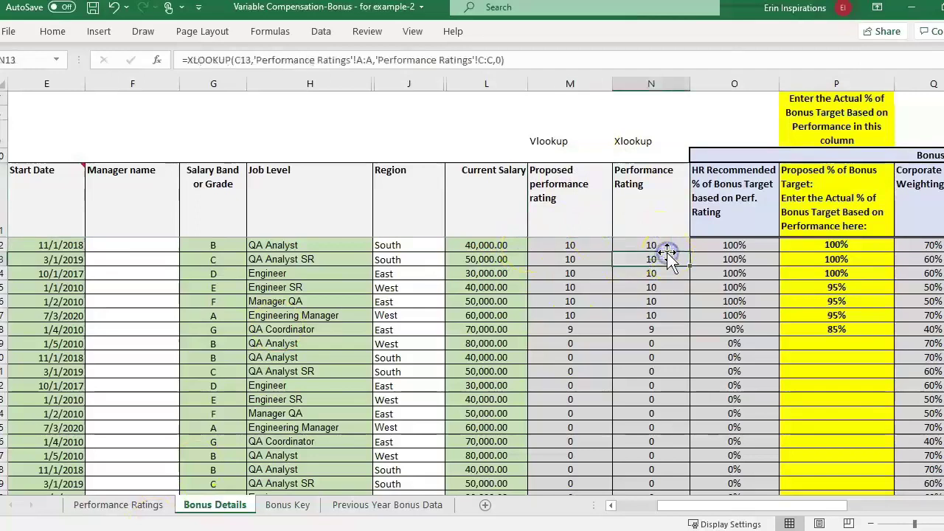
click(666, 230)
click(117, 507)
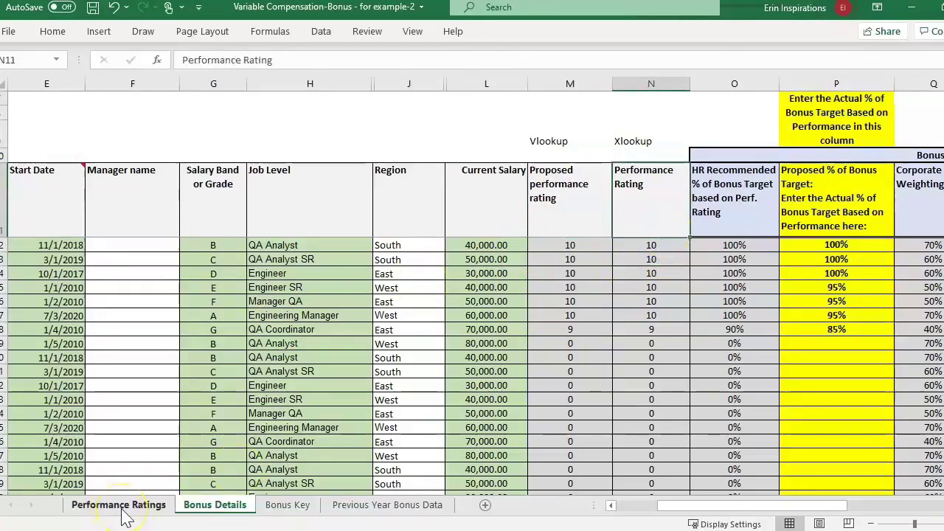
- On Performance Ratings, insert an empty column before column C, between Date and the ratings
click(124, 511)
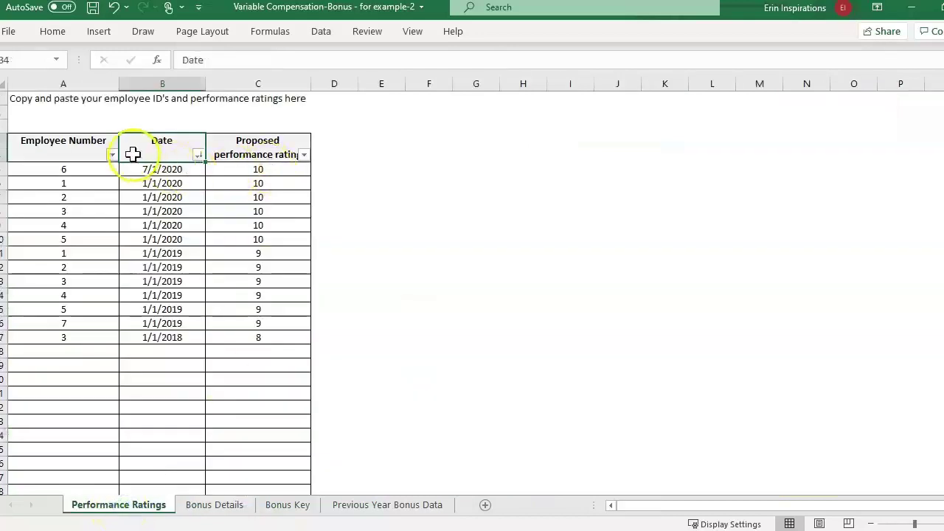
click(65, 143)
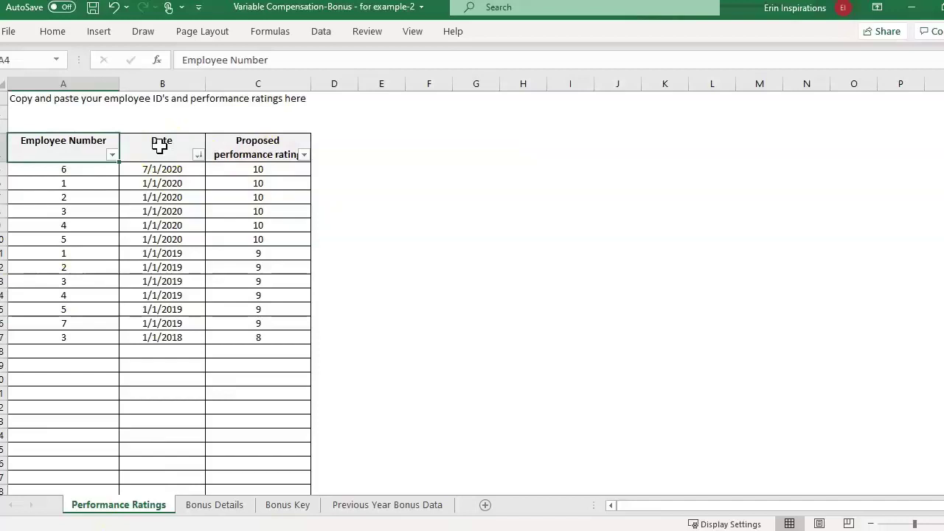
click(242, 82)
click(166, 82)
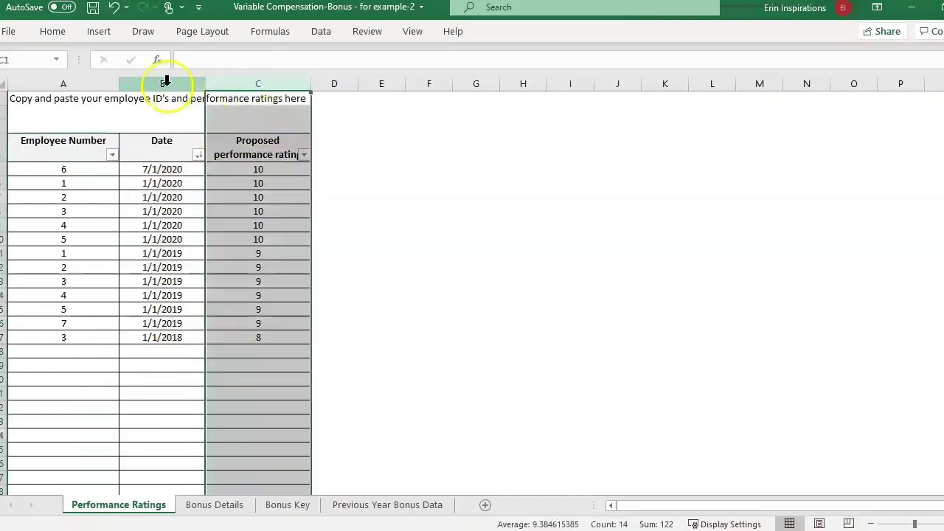
click(248, 83)
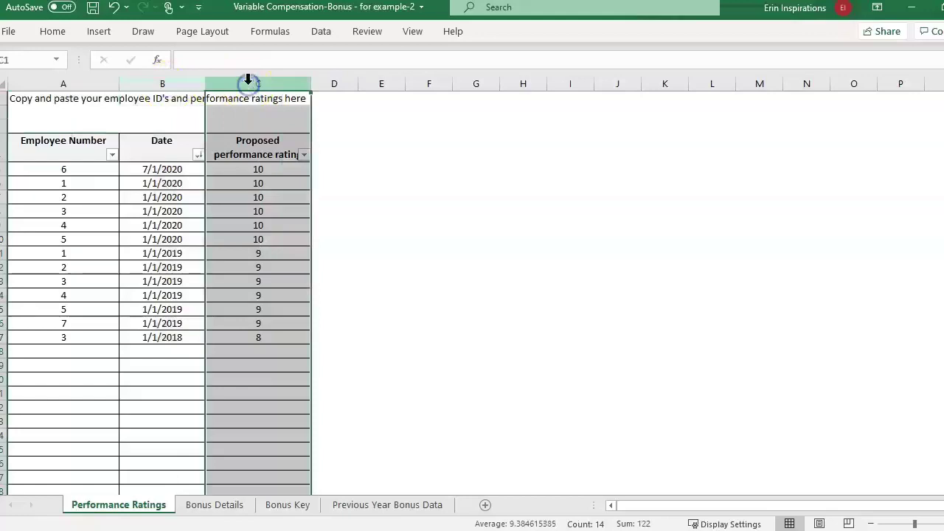
right_click(248, 83)
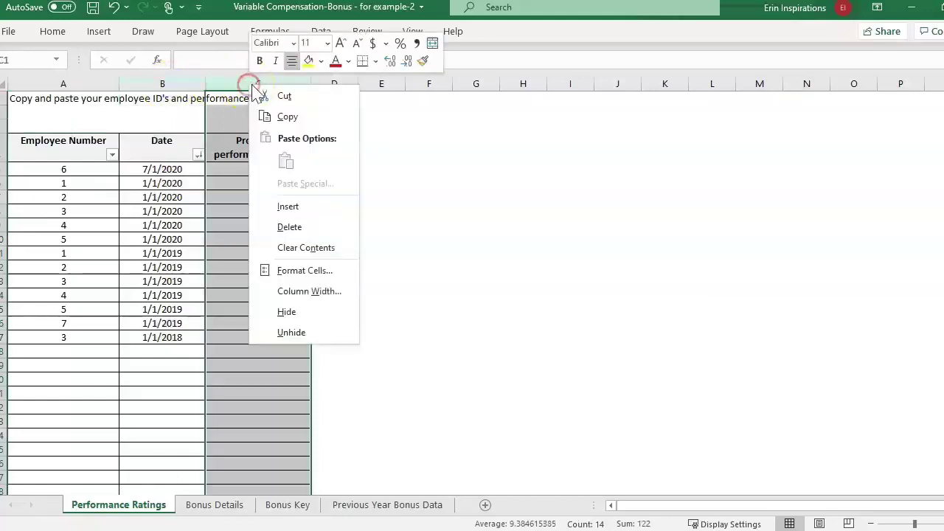
click(309, 208)
- Label the new column's header cell 'Time in Position'
click(140, 142)
click(259, 150)
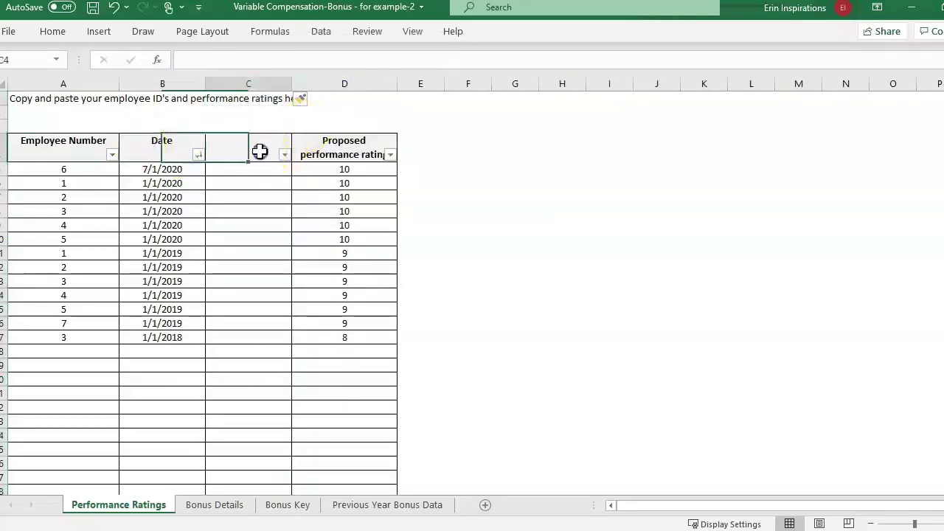
text(Ti)
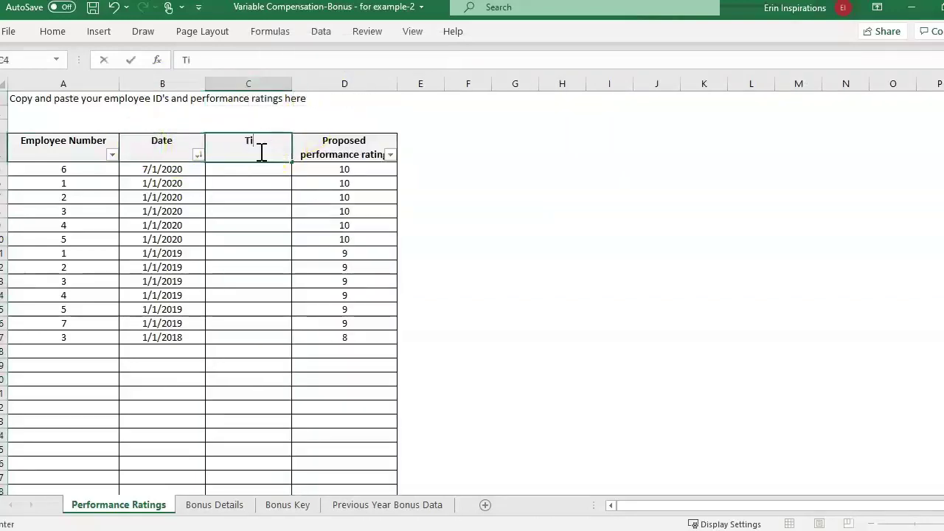
text(me in Position)
key(Return)
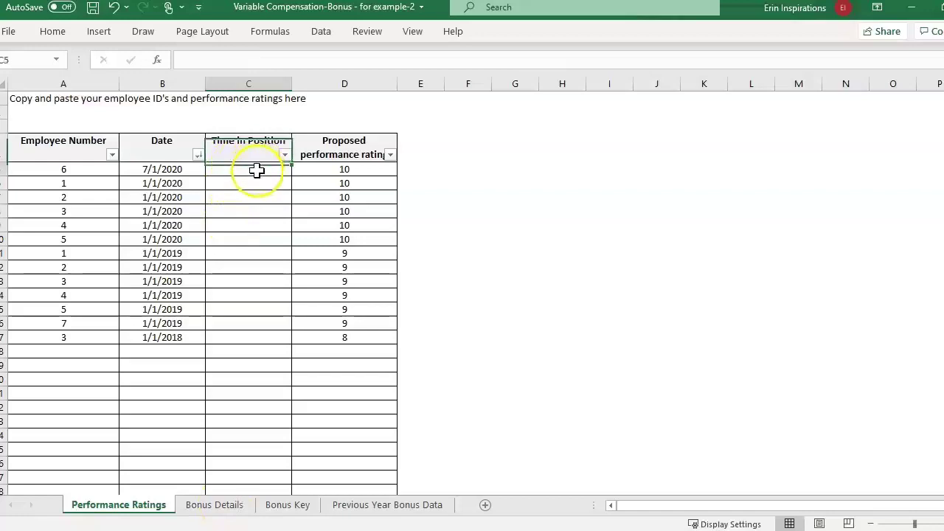
click(247, 169)
click(243, 156)
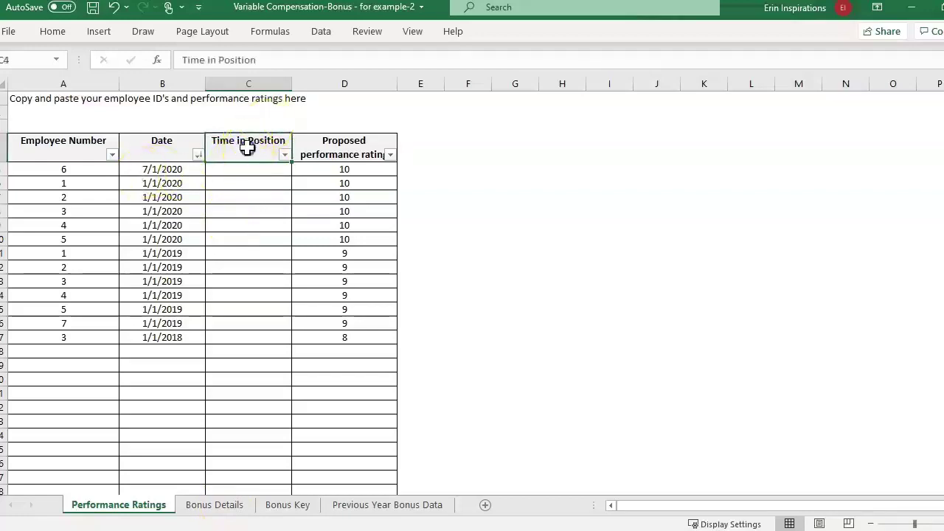
click(250, 224)
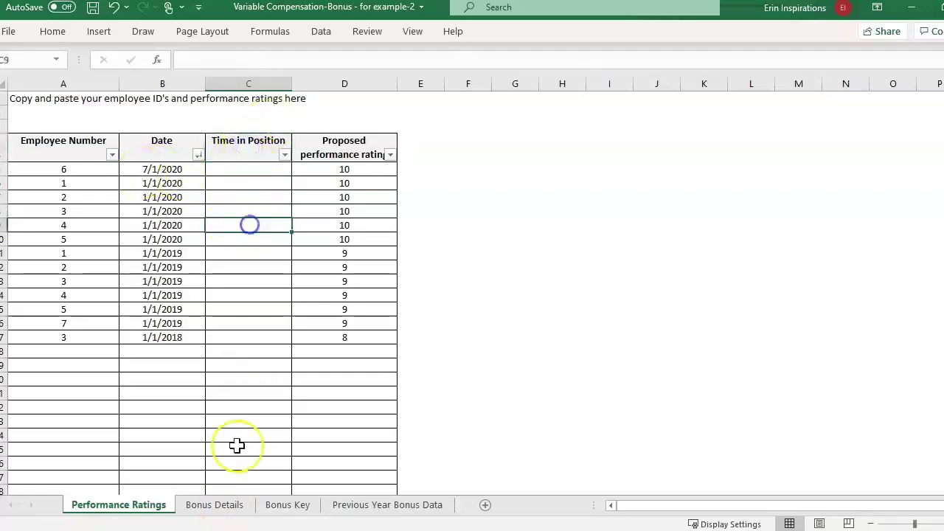
- On Bonus Details, review the VLOOKUP results in column M and the Performance Rating header
click(235, 505)
click(565, 202)
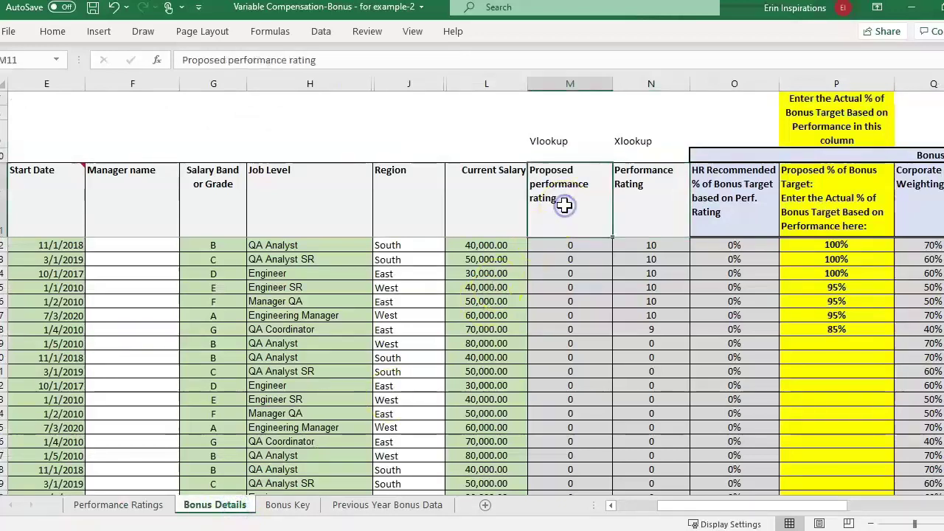
key(Down)
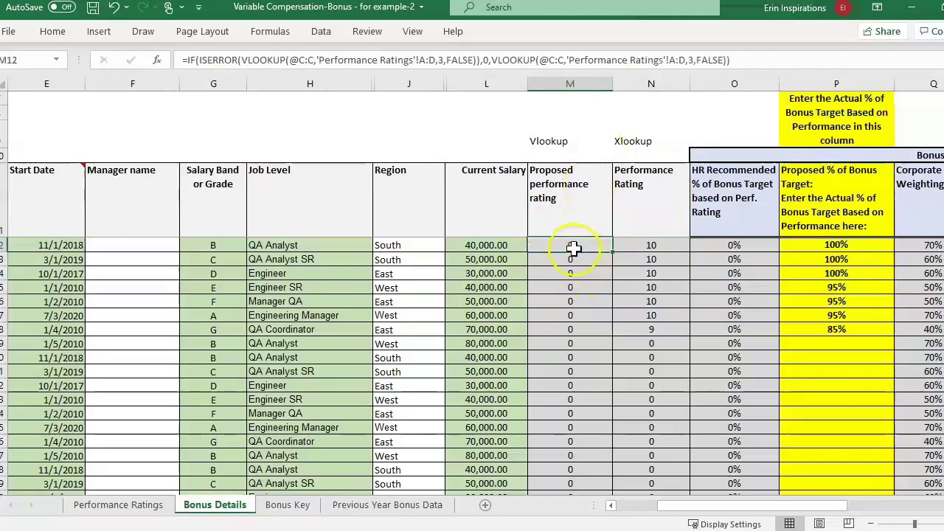
drag(579, 253, 575, 365)
click(642, 188)
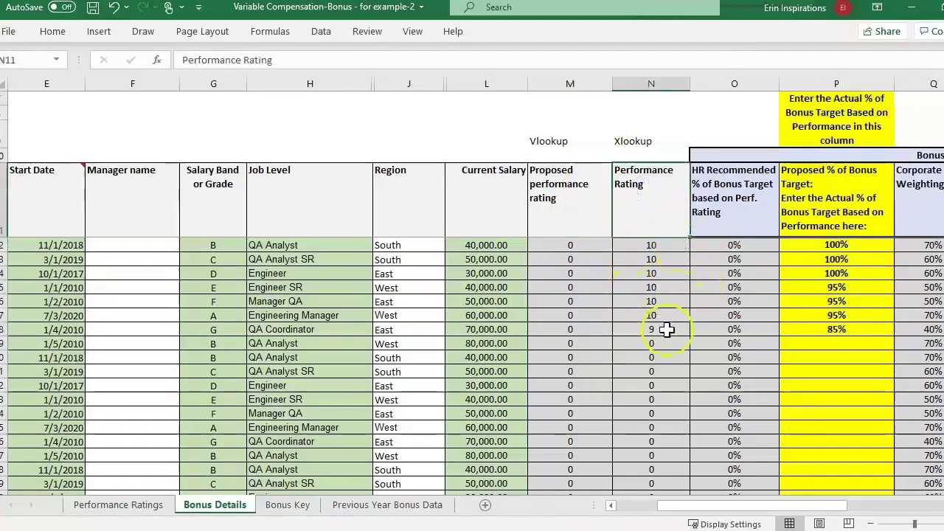
- Enter '4 years' and '2 years' in the first two Time in Position cells
click(148, 505)
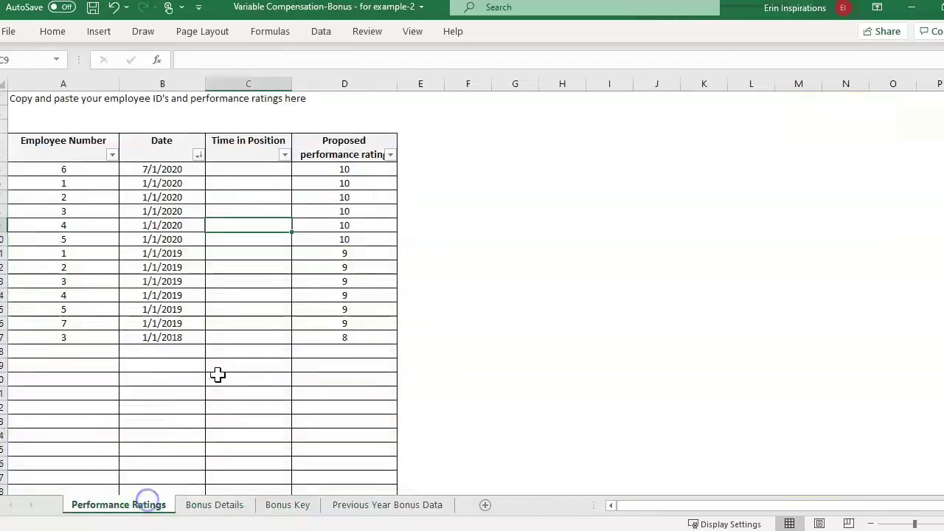
click(254, 151)
key(Down)
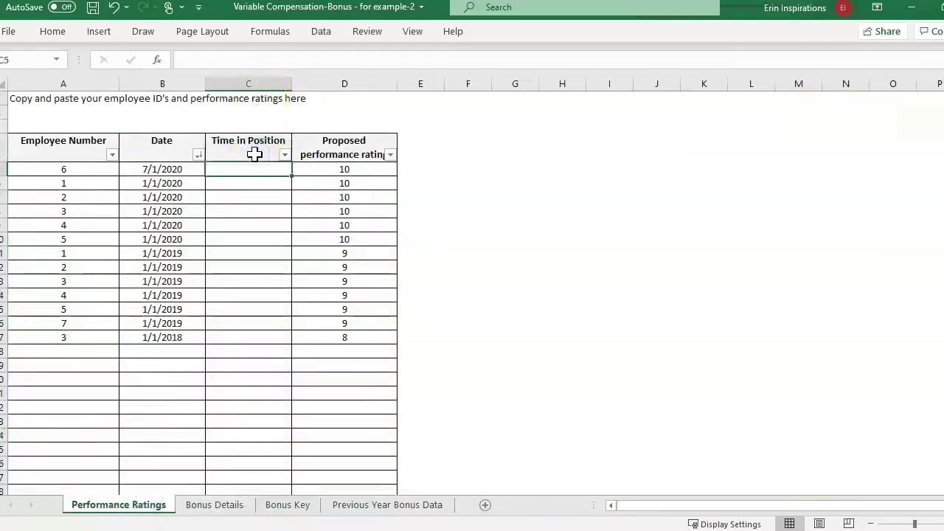
text(4 years)
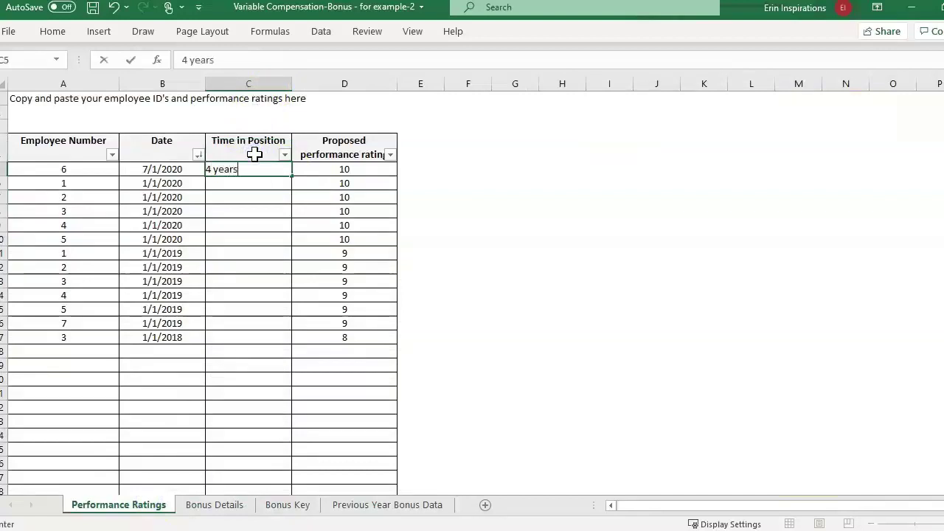
key(Return)
text(2 years)
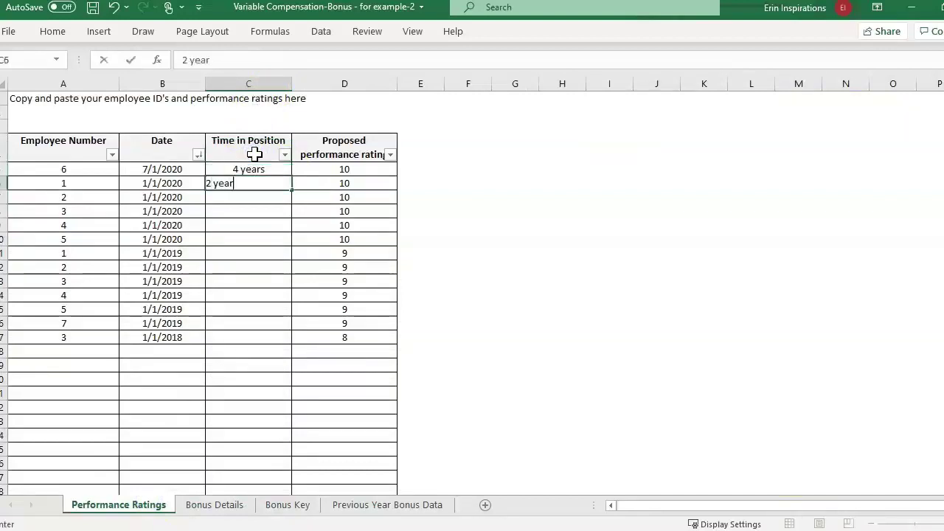
key(Return)
- Back on Bonus Details, see the VLOOKUP now returning 2 years while XLOOKUP ratings stay correct
key(ctrl+Page_Down)
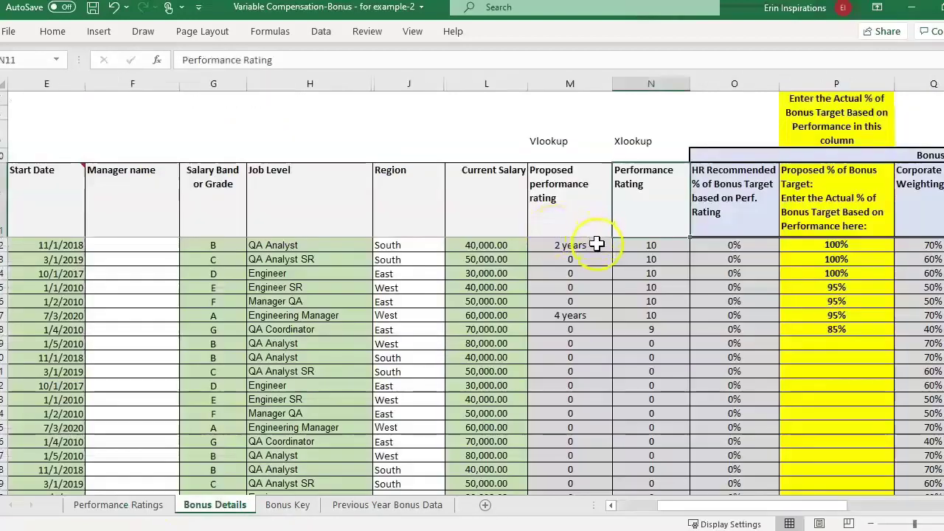
click(597, 244)
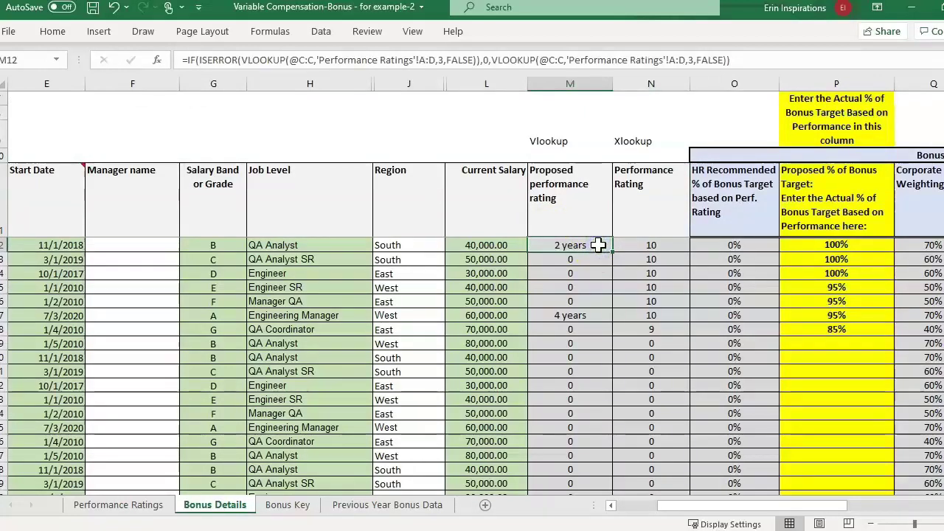
click(505, 222)
click(599, 217)
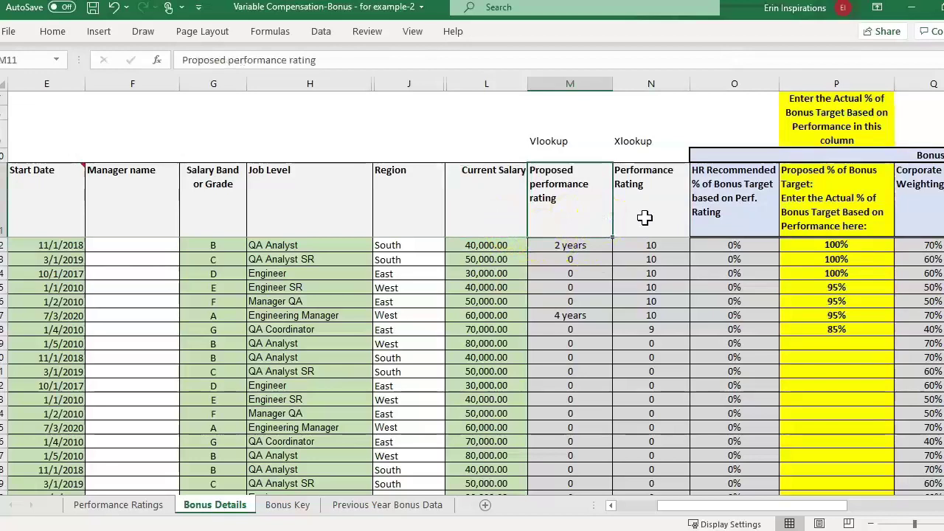
click(635, 212)
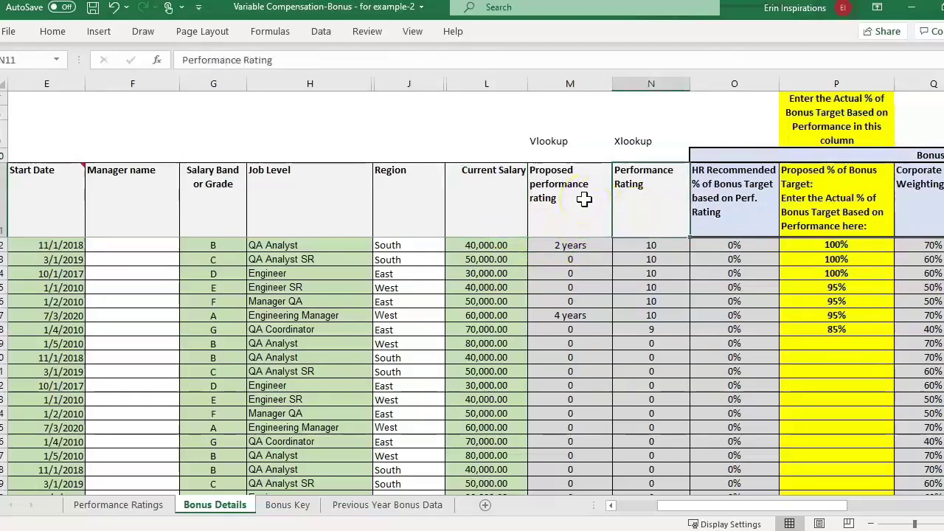
key(Right)
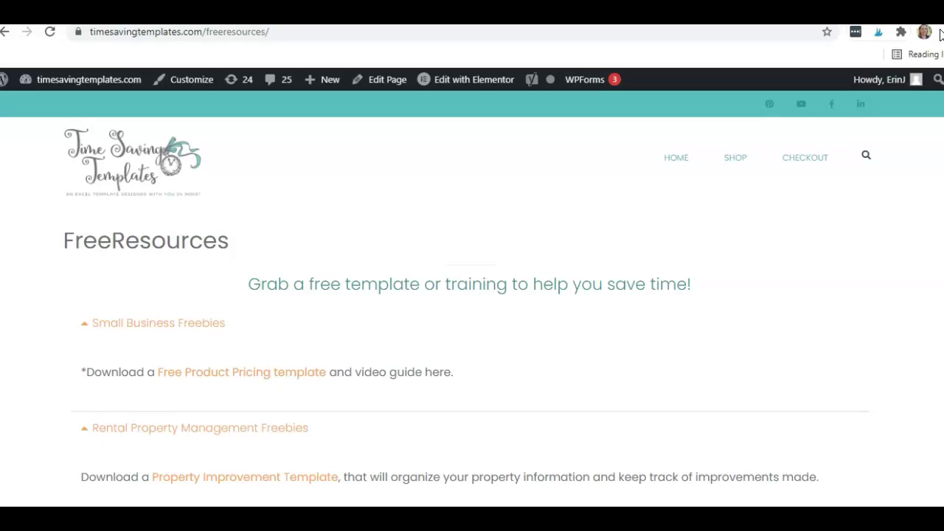
- Scroll the Free Resources page to the 'Free Video Guide to Get You Started with Excel' section
scroll(472, 295, down, 1)
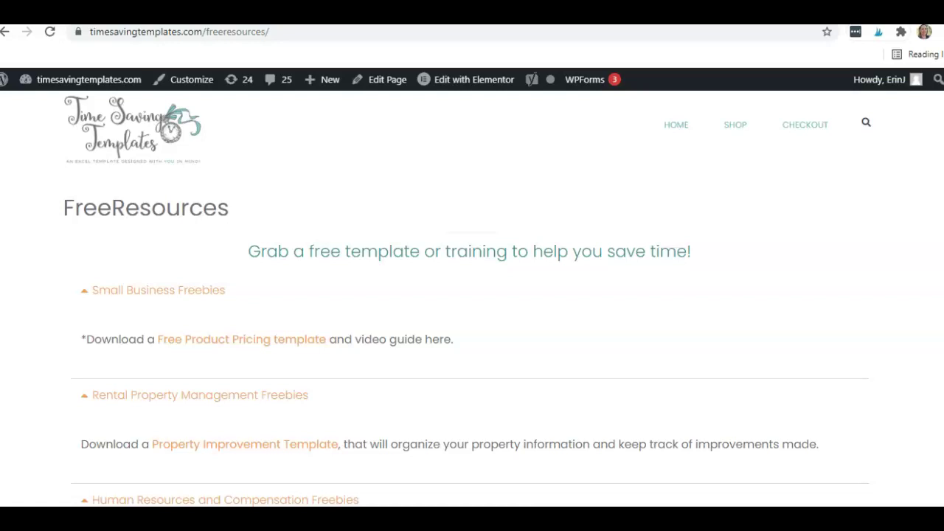
scroll(467, 298, down, 2)
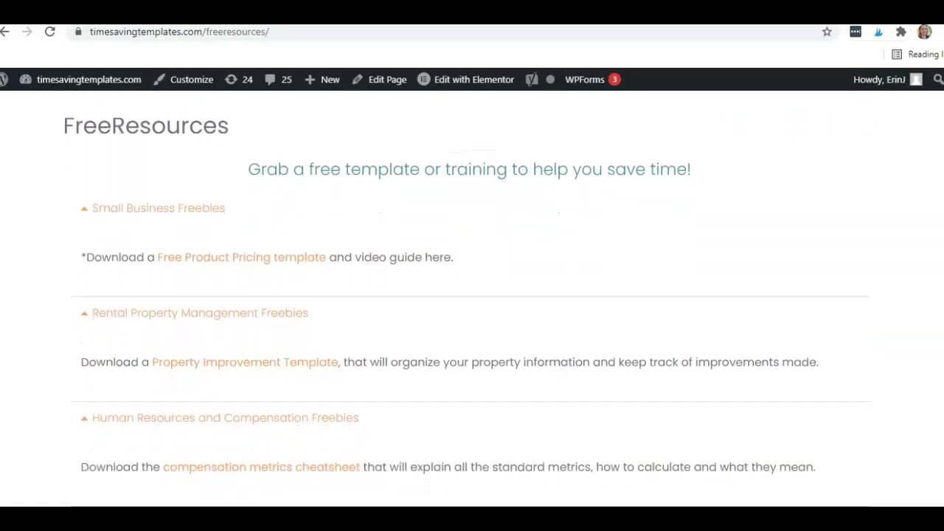
click(300, 274)
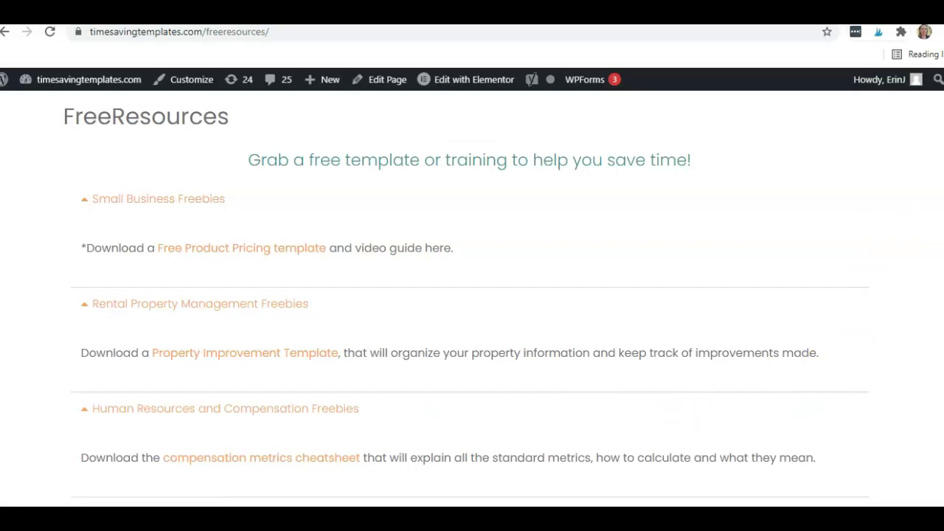
scroll(472, 295, down, 4)
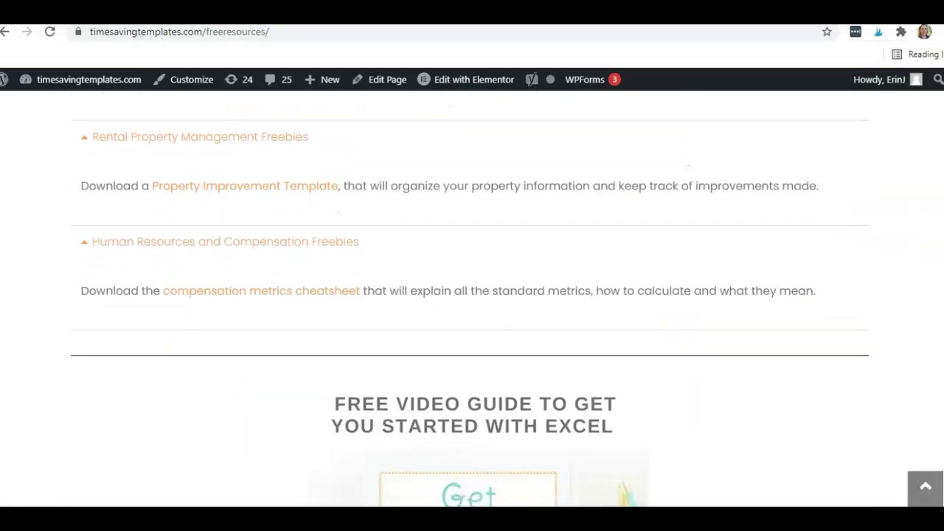
scroll(472, 295, down, 2)
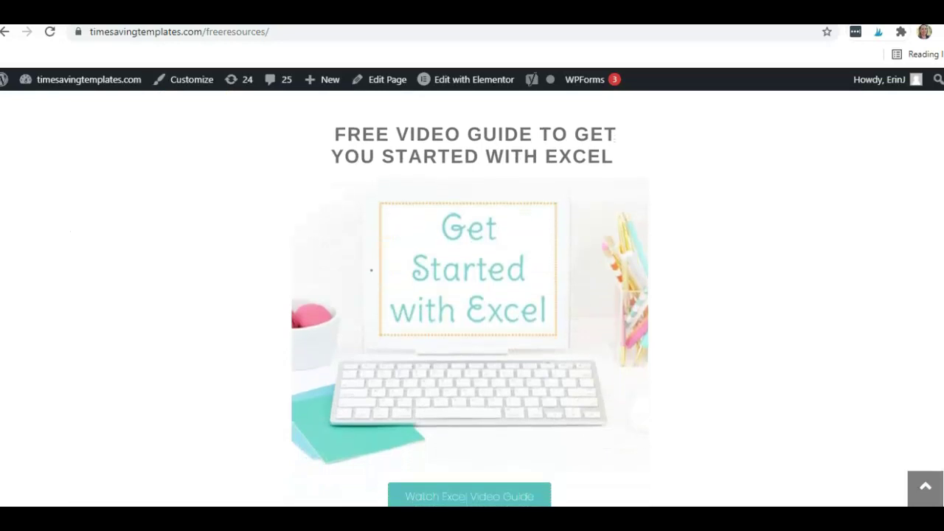
click(145, 485)
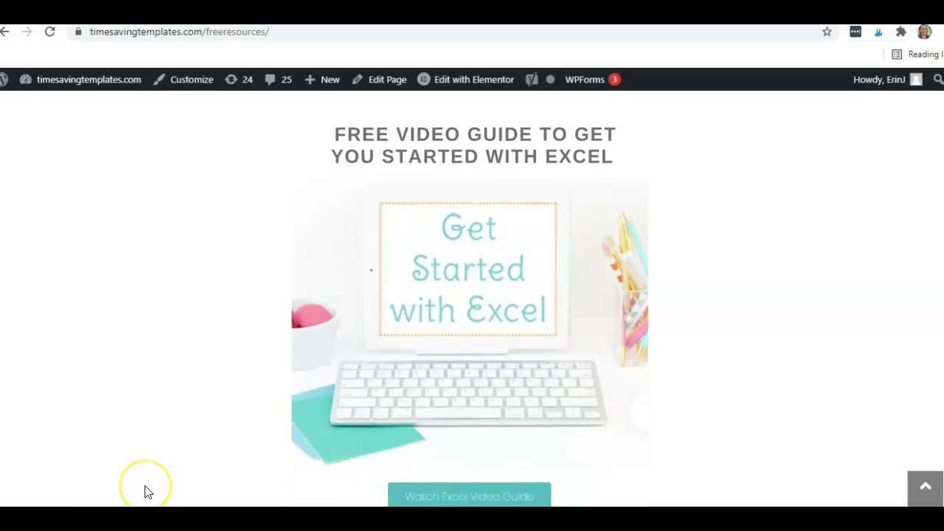